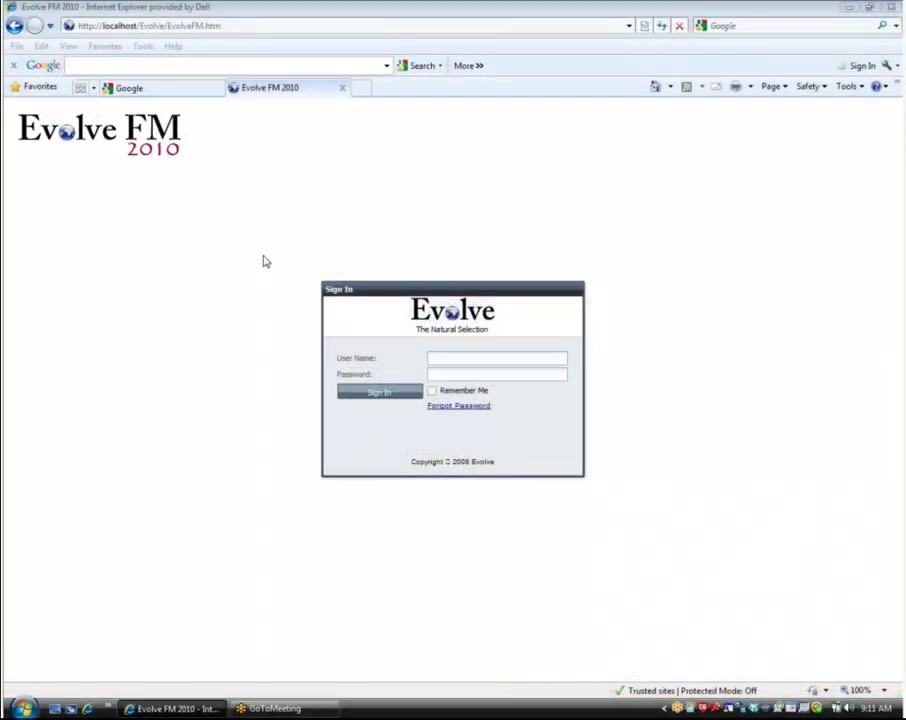
Sign in to Evolve FM 2010 as administrator with the user name and account password.
click(457, 357)
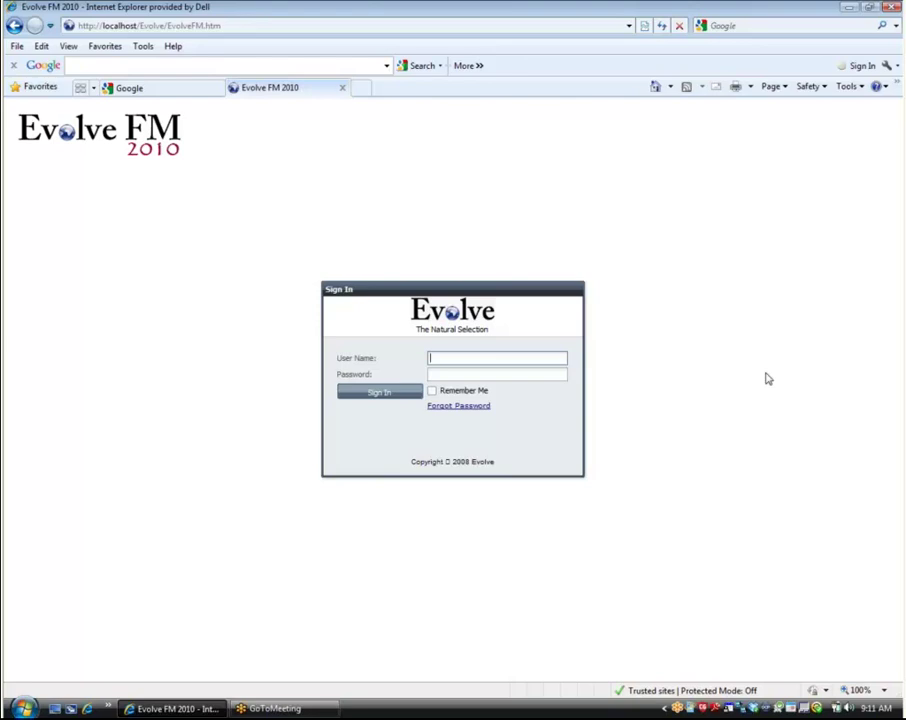
text(english)
key(Tab)
text(****)
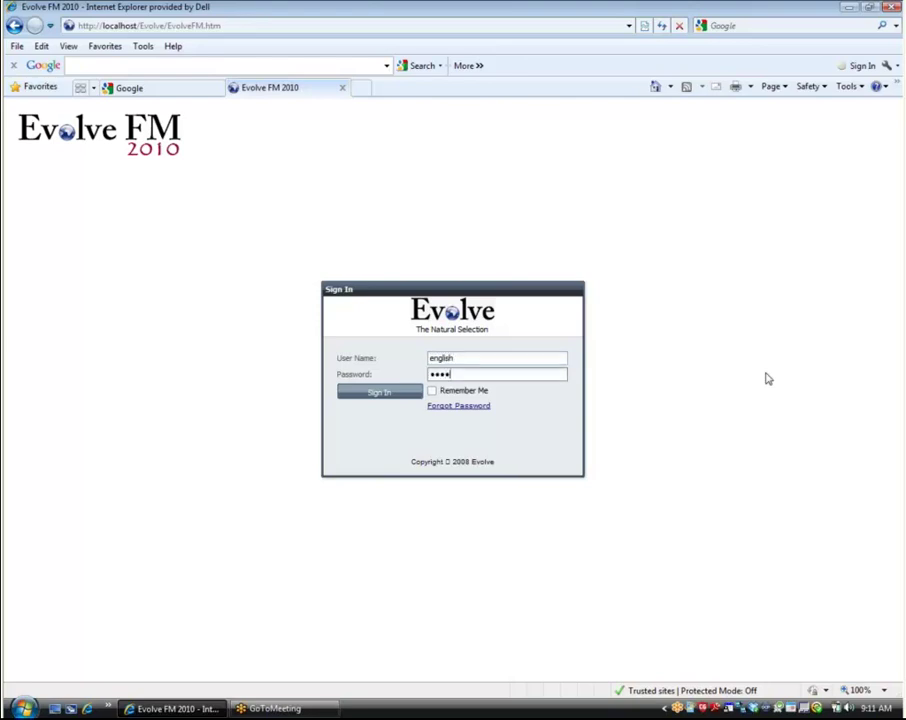
key(Return)
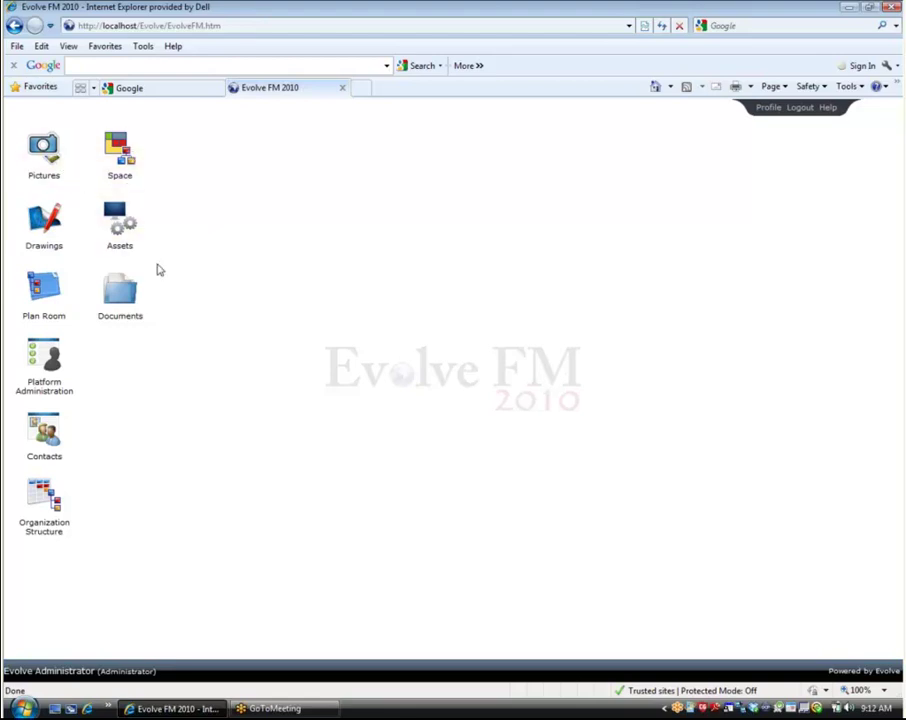
Open the Drawings module's Drawing Viewer, showing Mega Corporation and Major Medical Center in the navigator.
click(49, 230)
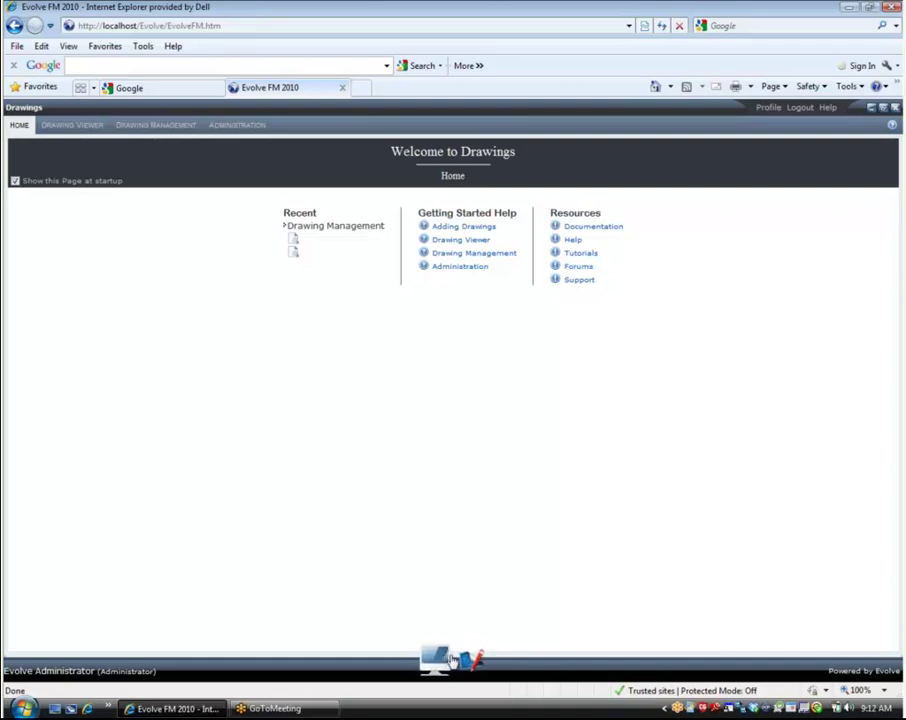
click(435, 660)
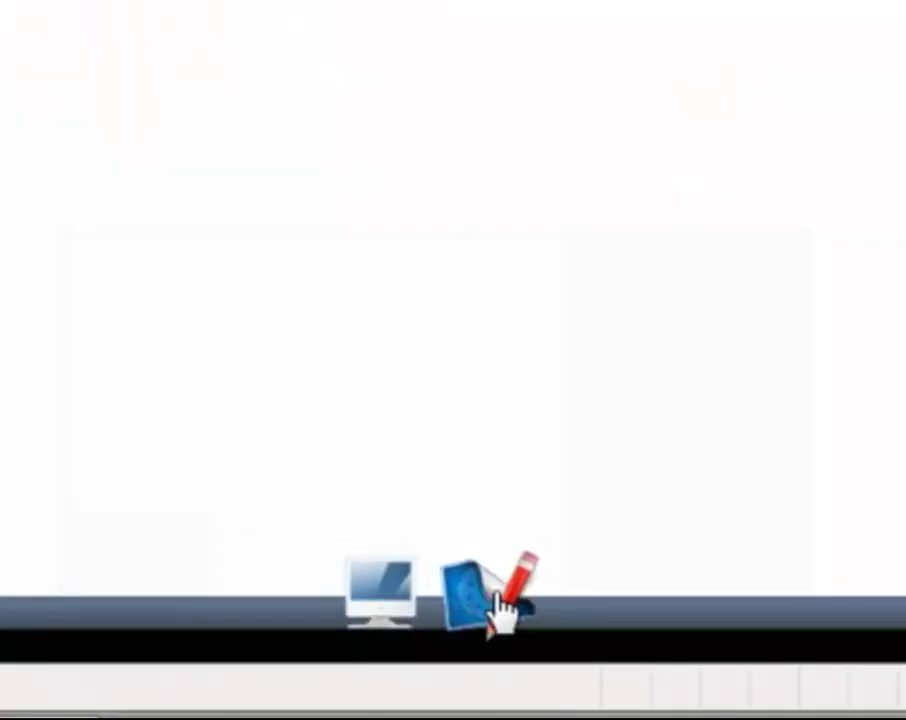
click(503, 612)
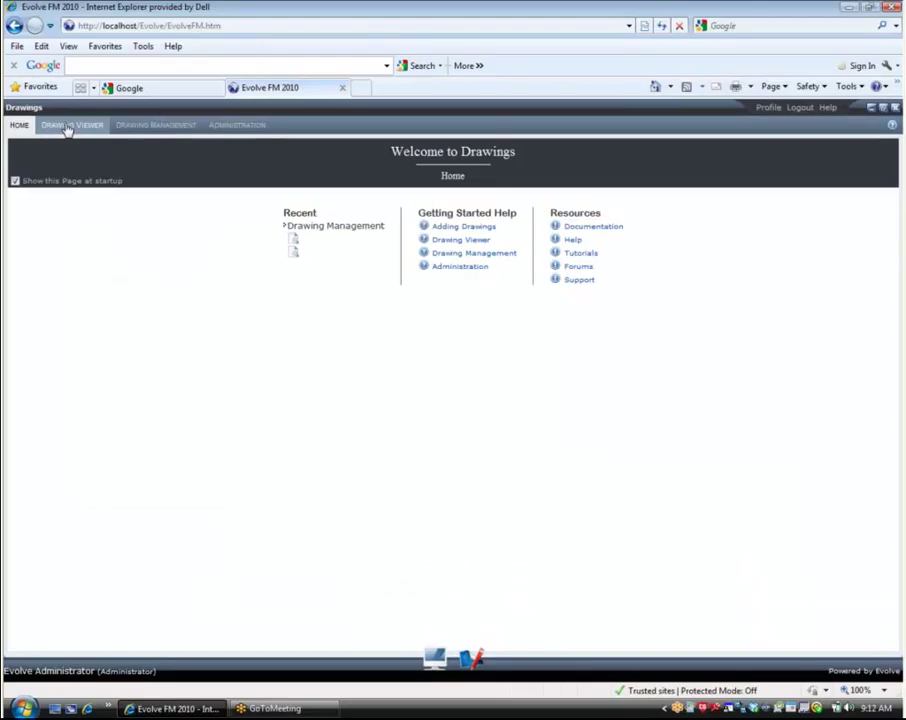
click(66, 126)
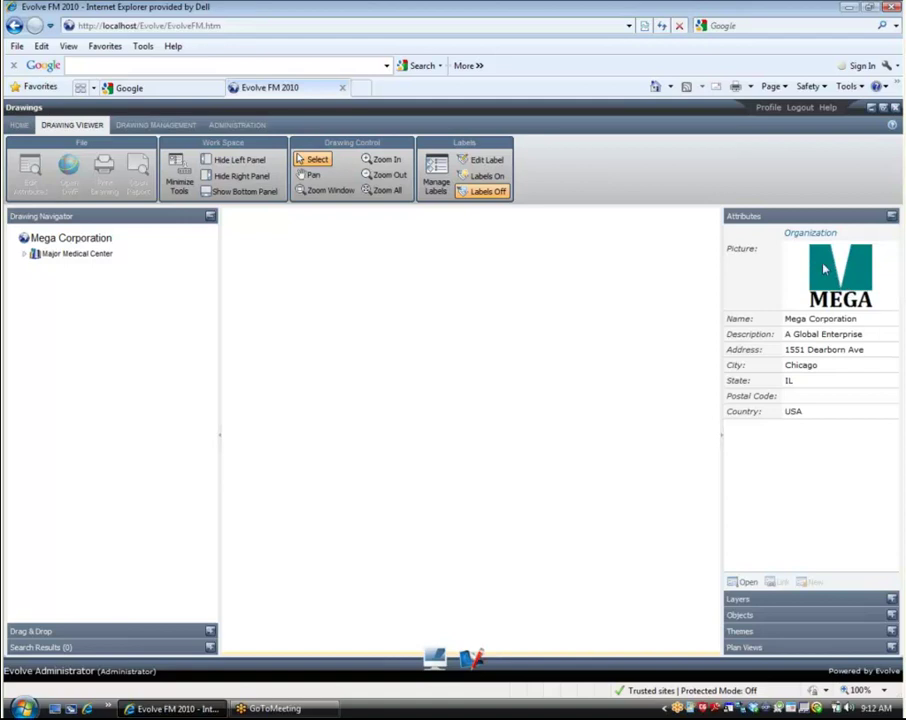
Expand Major Medical Center > Harmon Medical Center > 3 and load its Space Plan drawing.
click(48, 259)
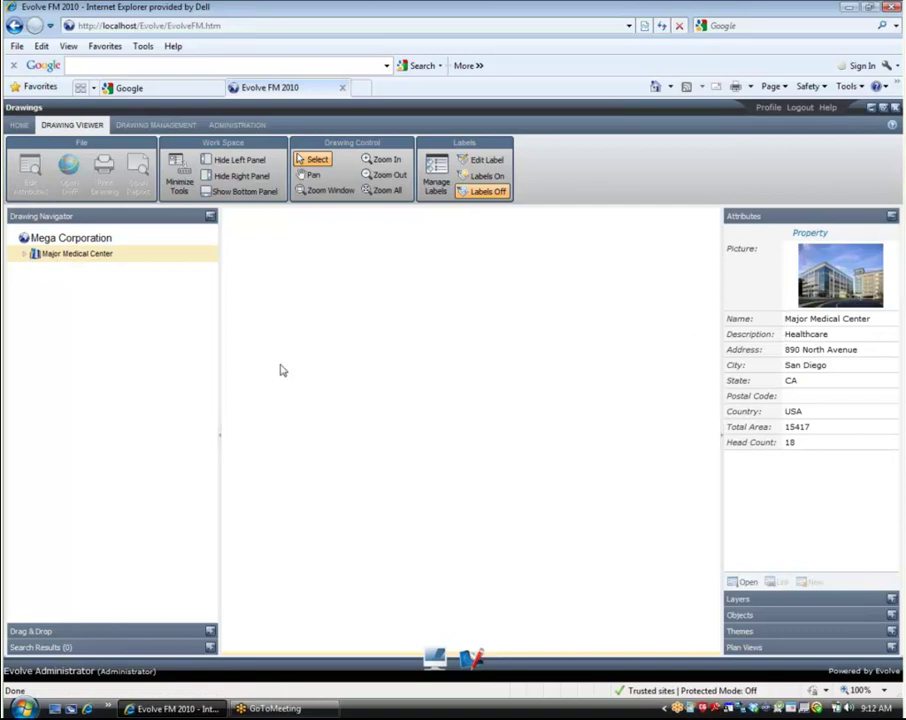
click(24, 256)
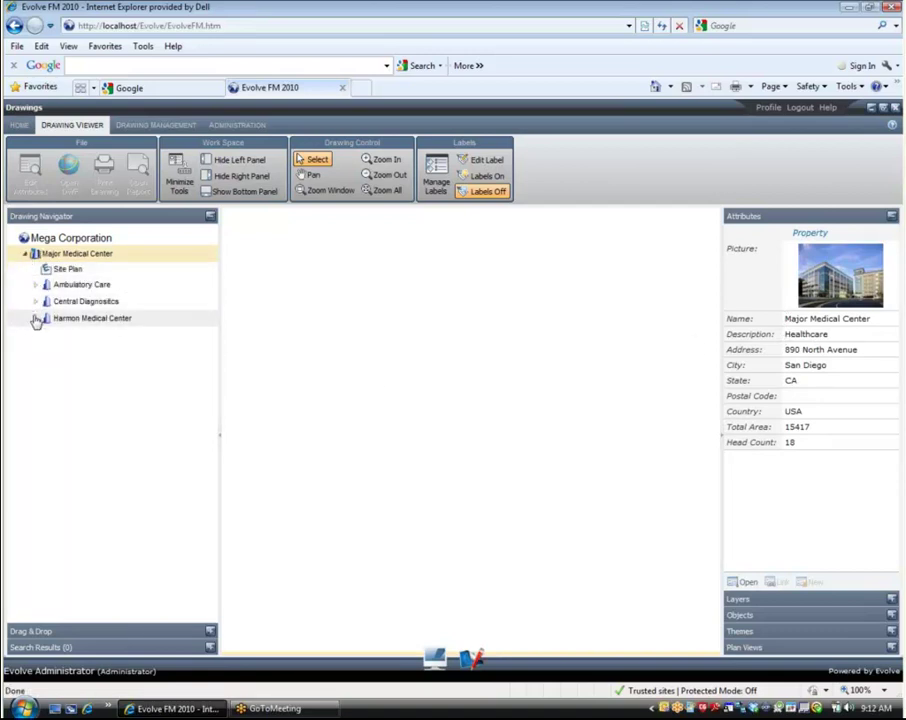
click(35, 318)
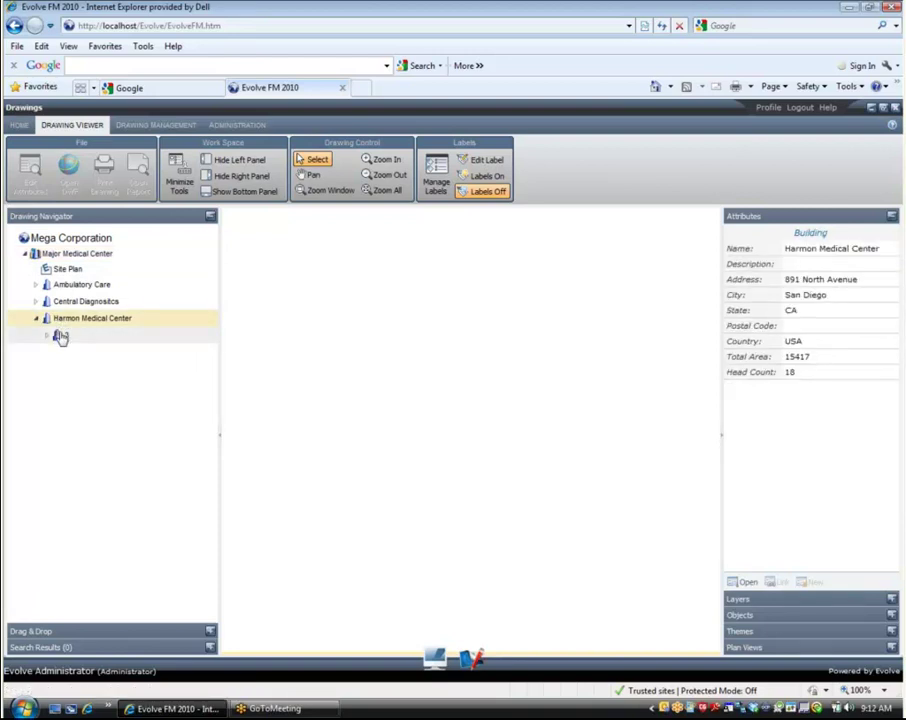
click(60, 340)
click(46, 335)
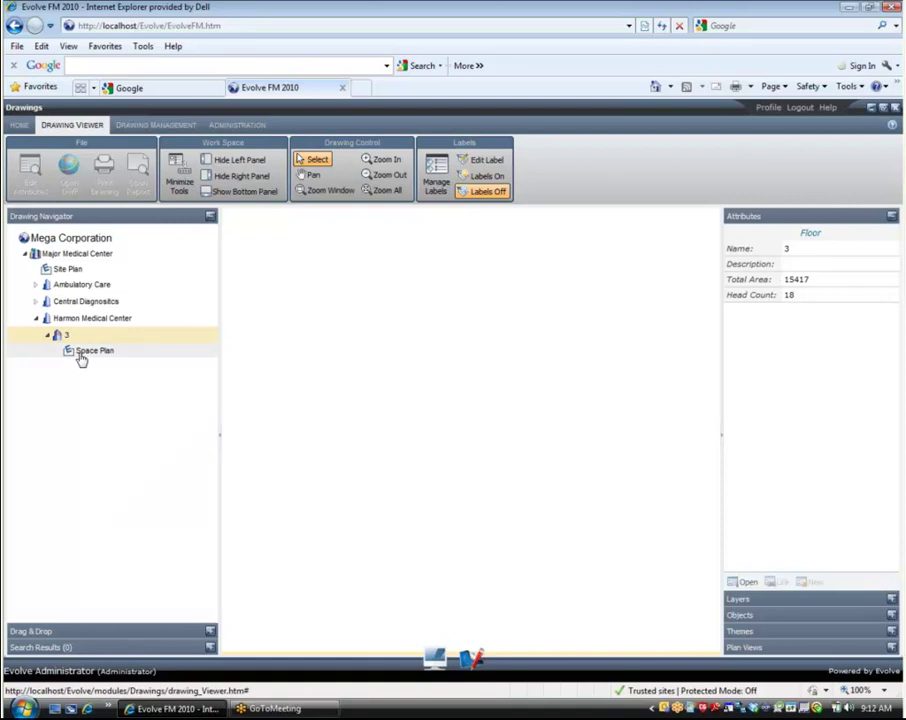
click(81, 357)
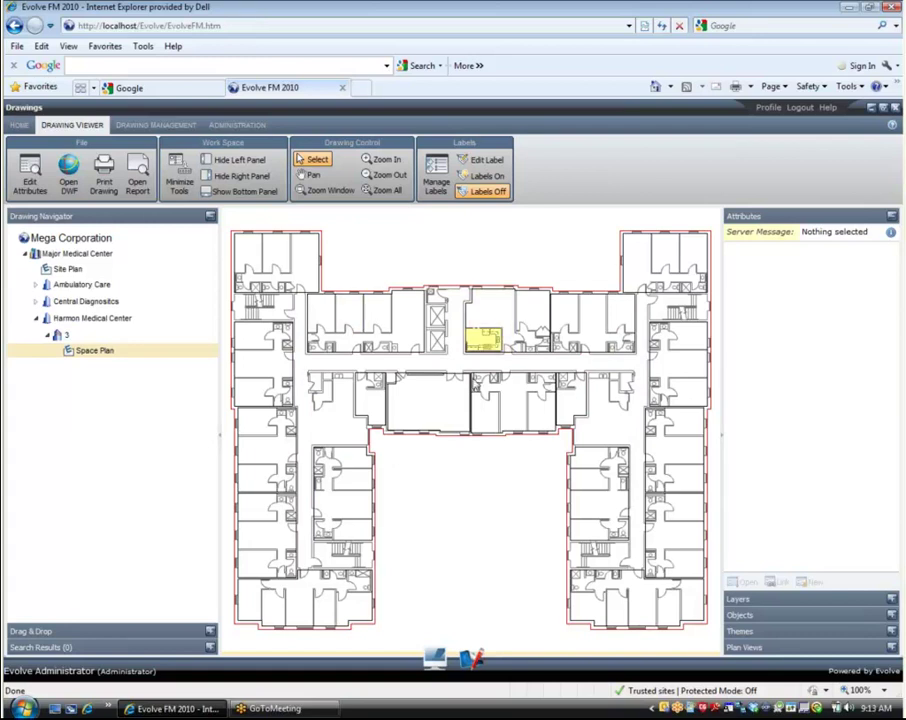
Select room 3116 (HM3-3C6A) on the plan and scroll through its attributes.
click(443, 425)
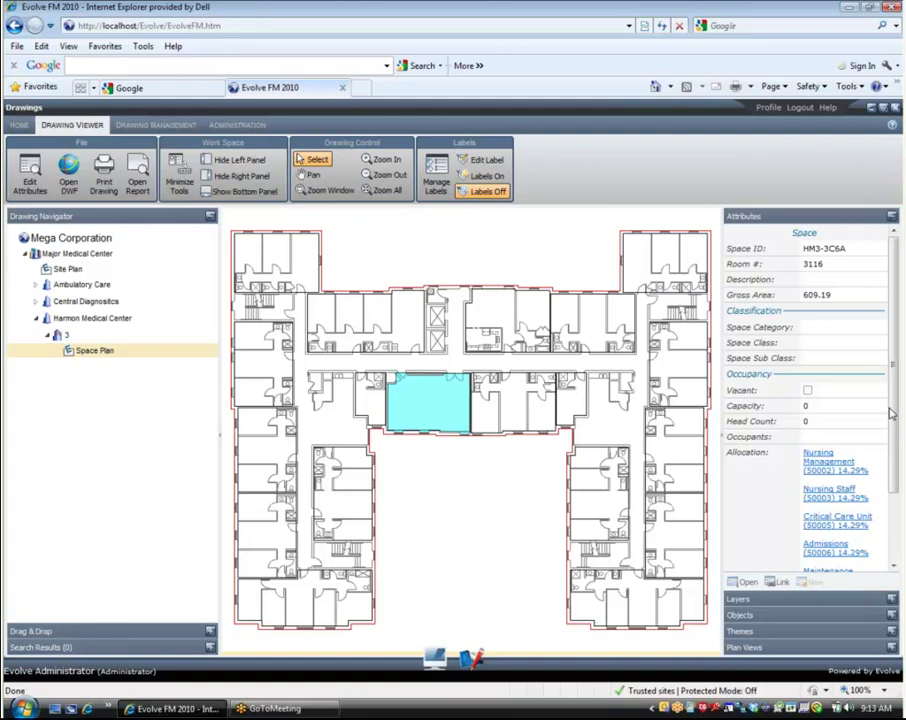
scroll(891, 413, down, 1)
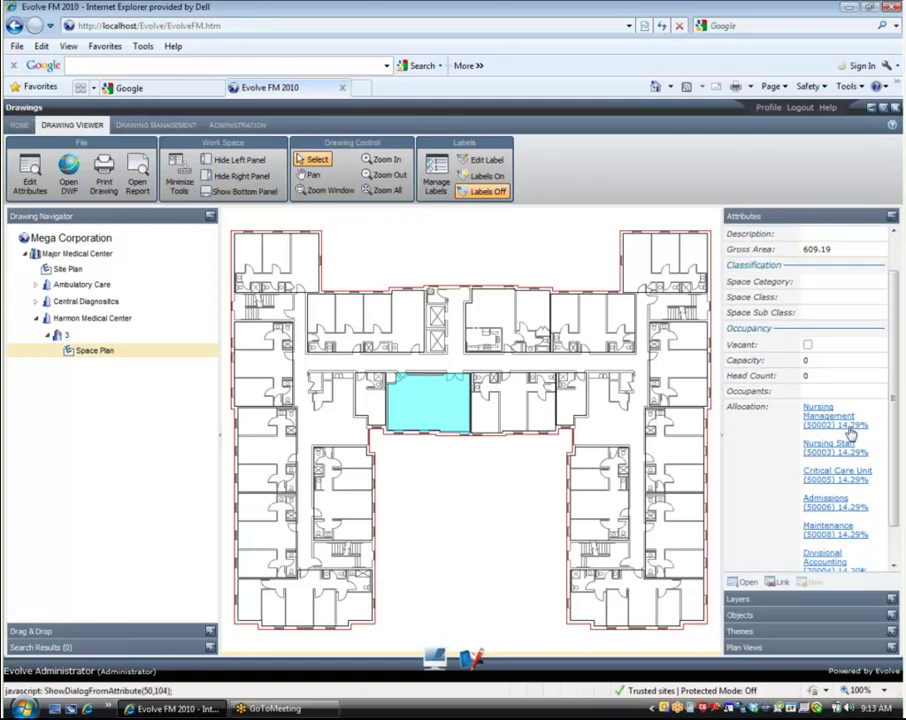
scroll(840, 420, down, 1)
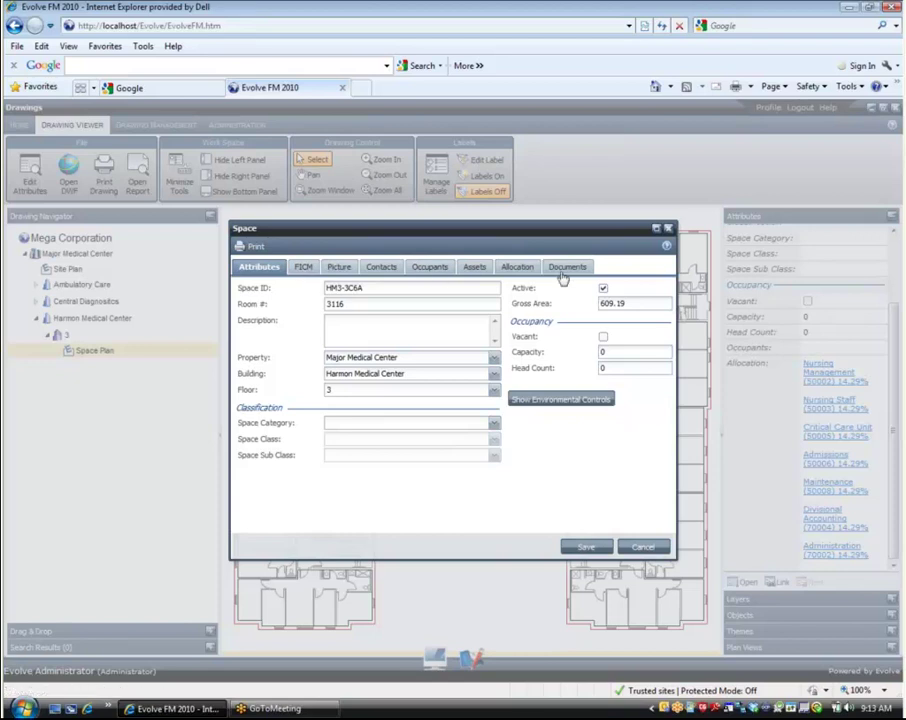
Review room 3116's Picture, Occupants, Allocation and Documents tabs, then cancel the record.
click(340, 268)
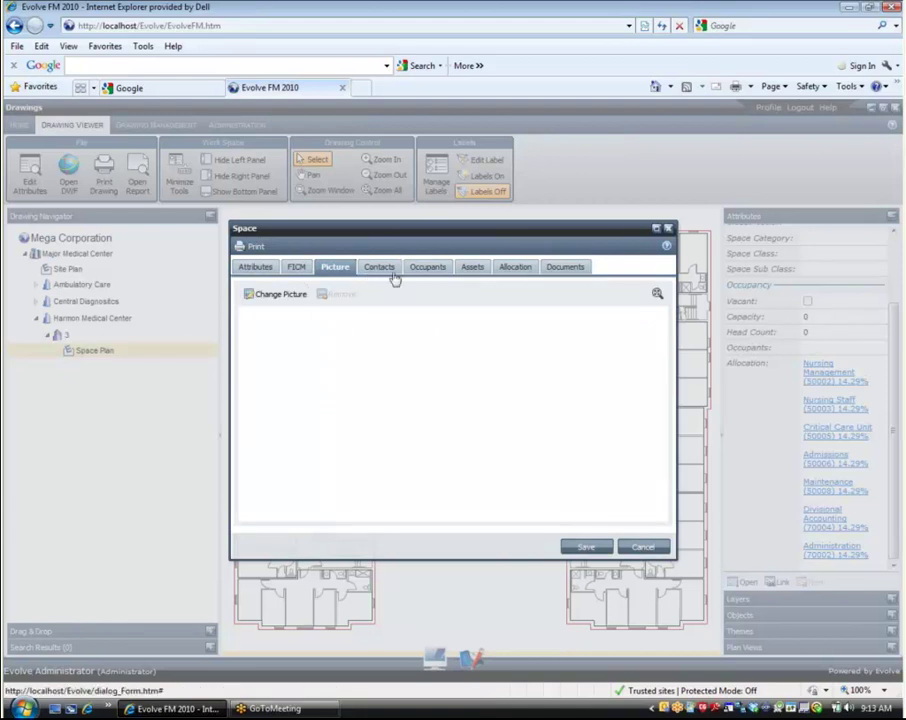
click(428, 268)
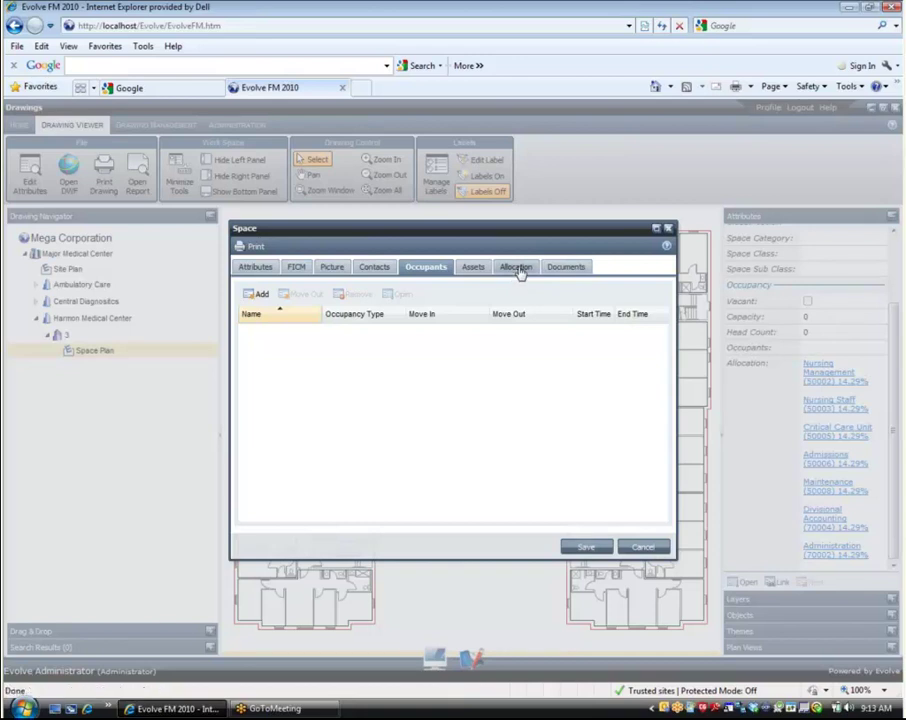
click(517, 268)
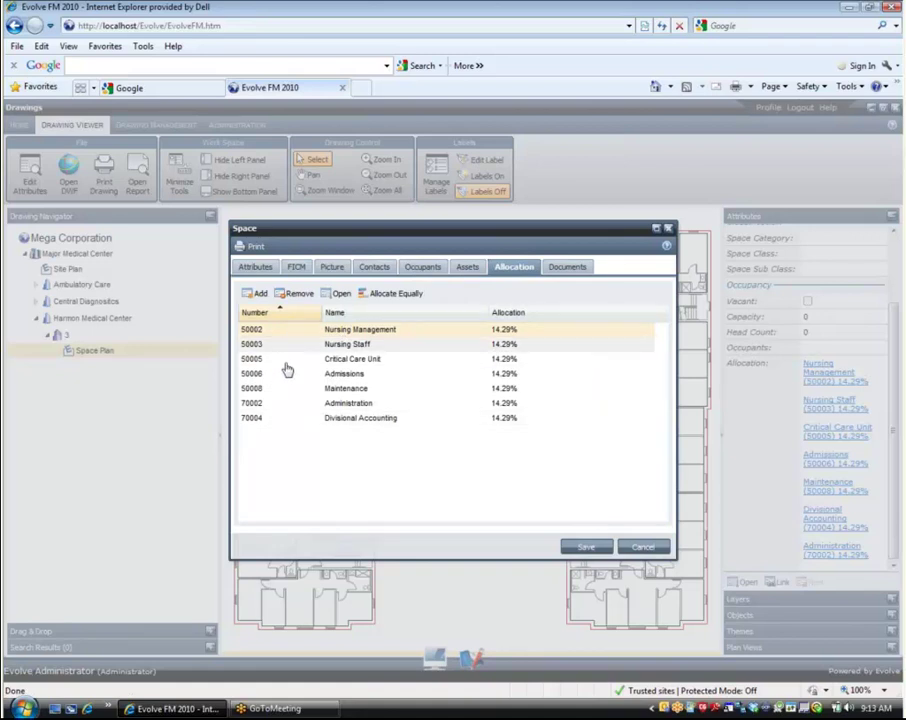
click(568, 268)
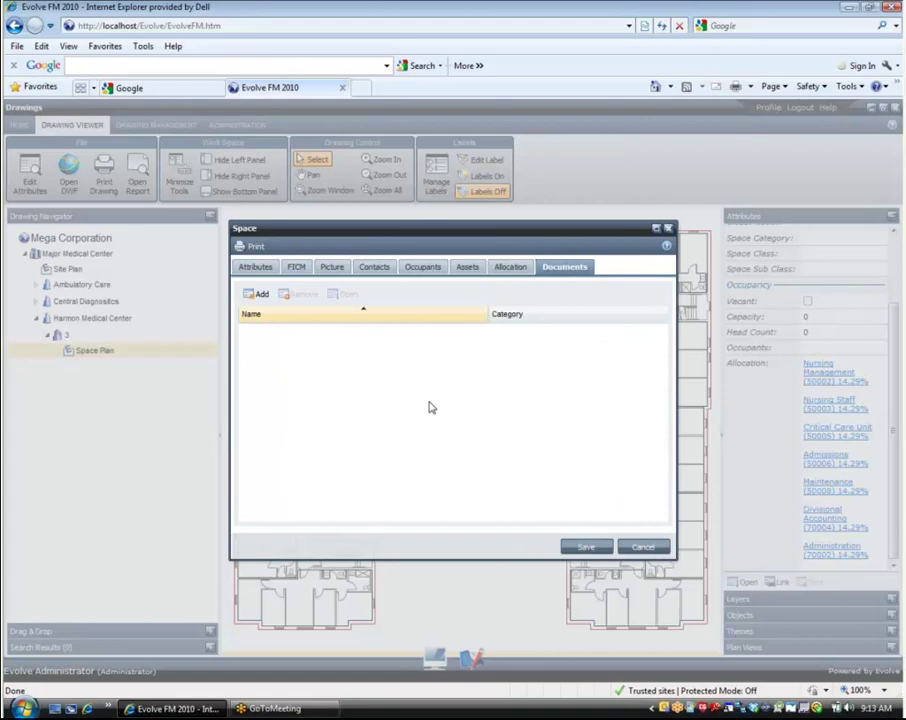
click(644, 548)
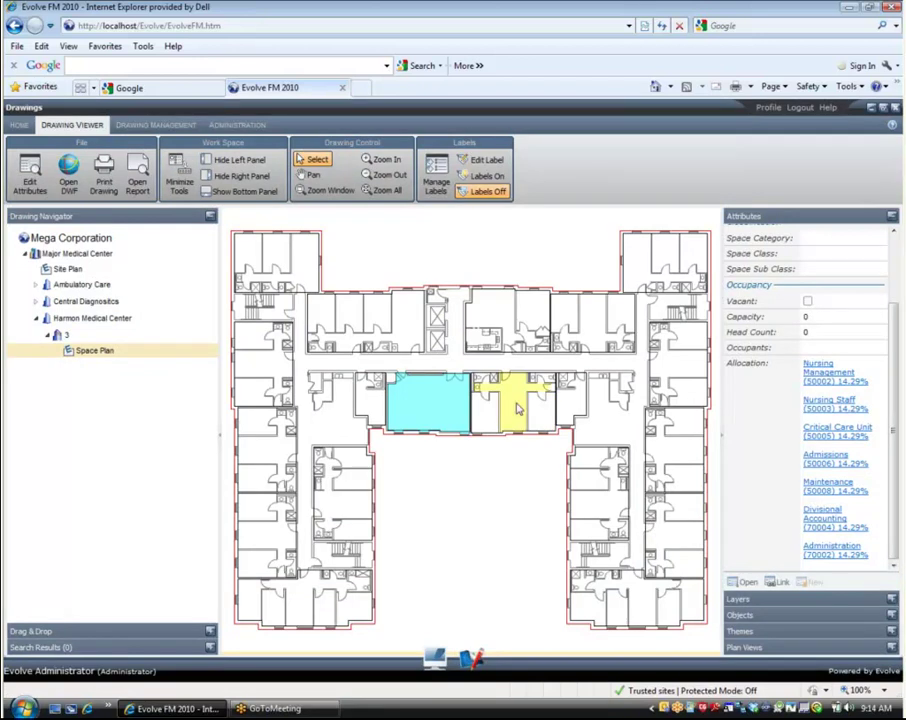
Apply the Cost Center theme to the floor 3 plan.
click(892, 629)
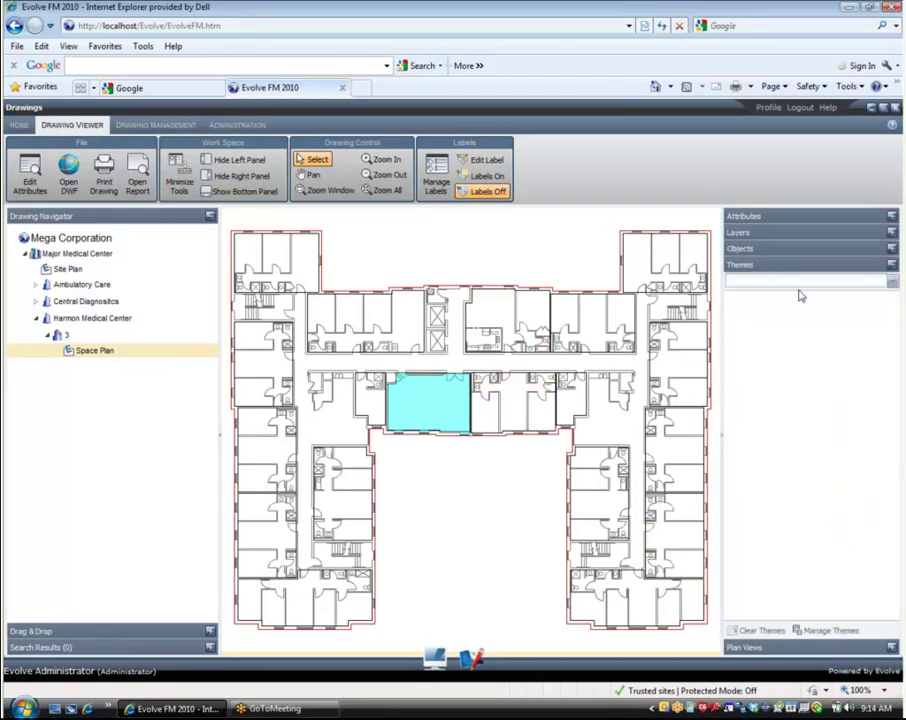
click(892, 282)
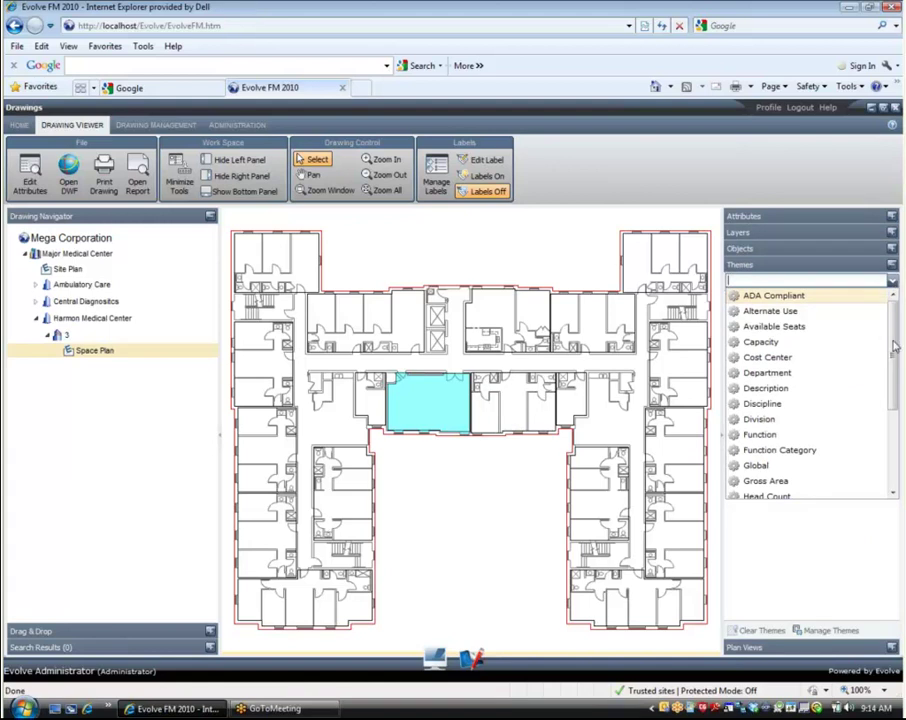
mouse_move(893, 359)
mouse_down()
mouse_move(900, 447)
mouse_move(898, 357)
mouse_up()
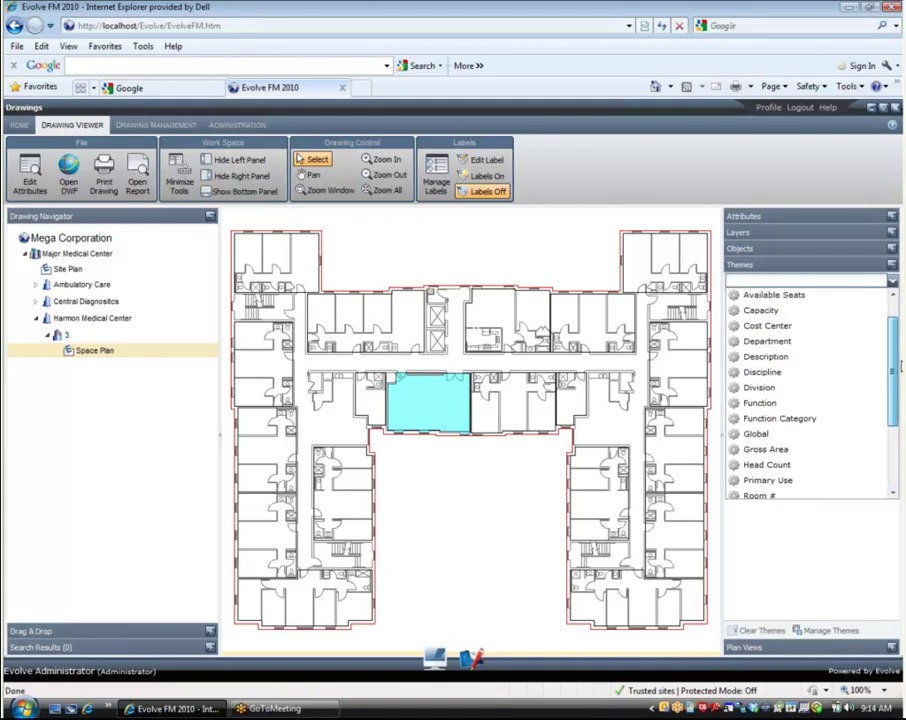
click(789, 328)
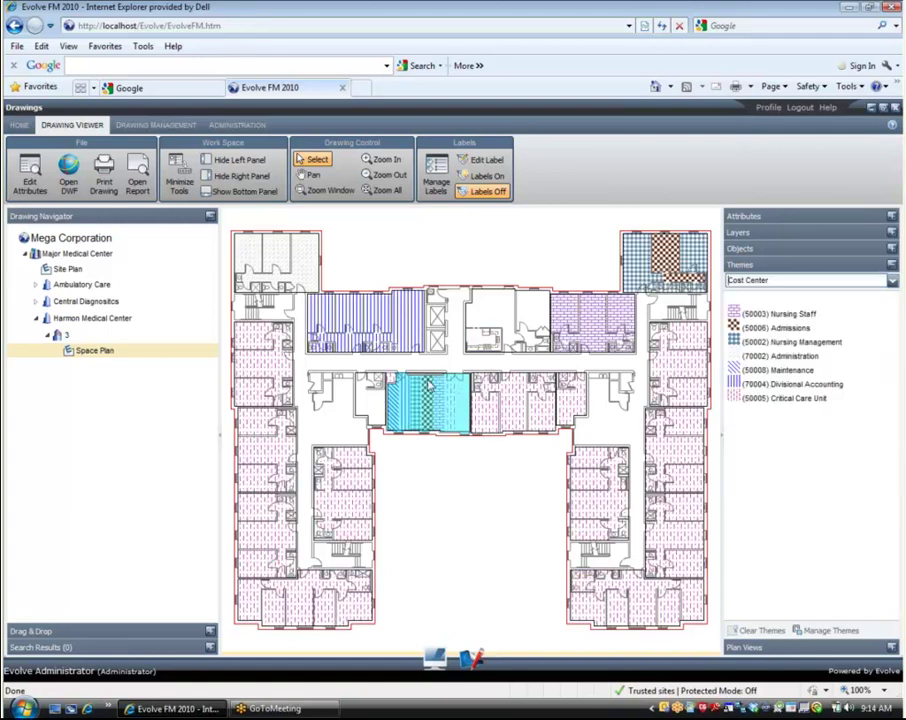
Inspect themed rooms, including 3002 and 3116, then clear the room selection.
click(350, 418)
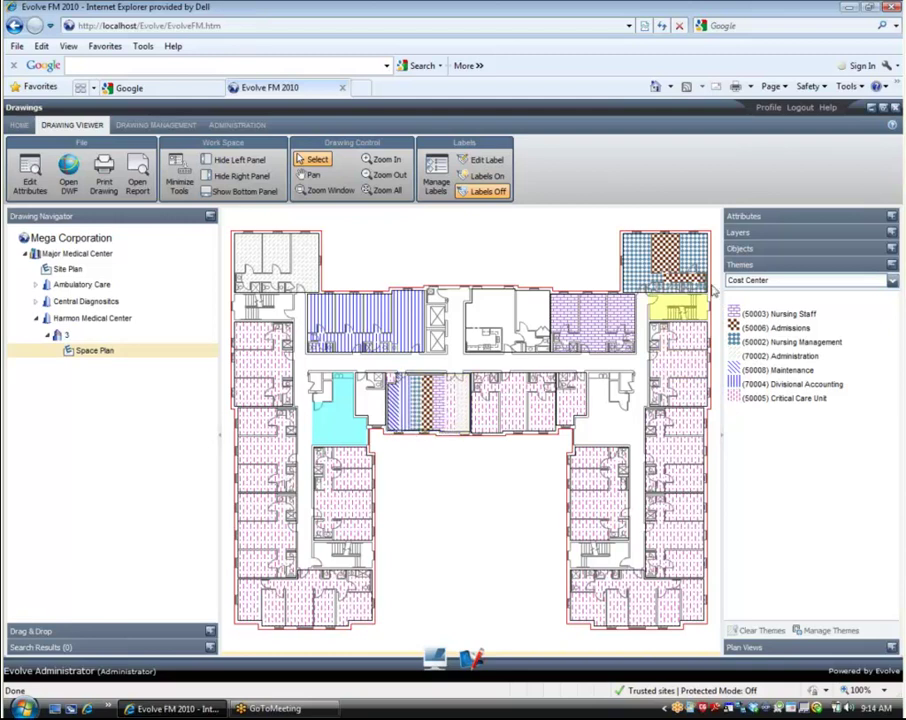
click(785, 218)
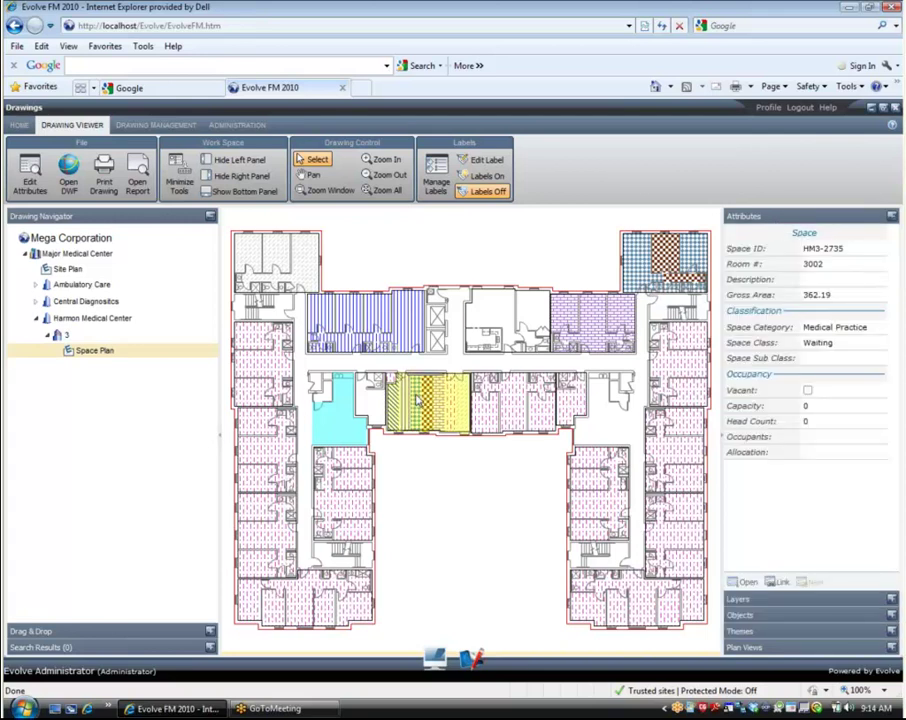
click(460, 420)
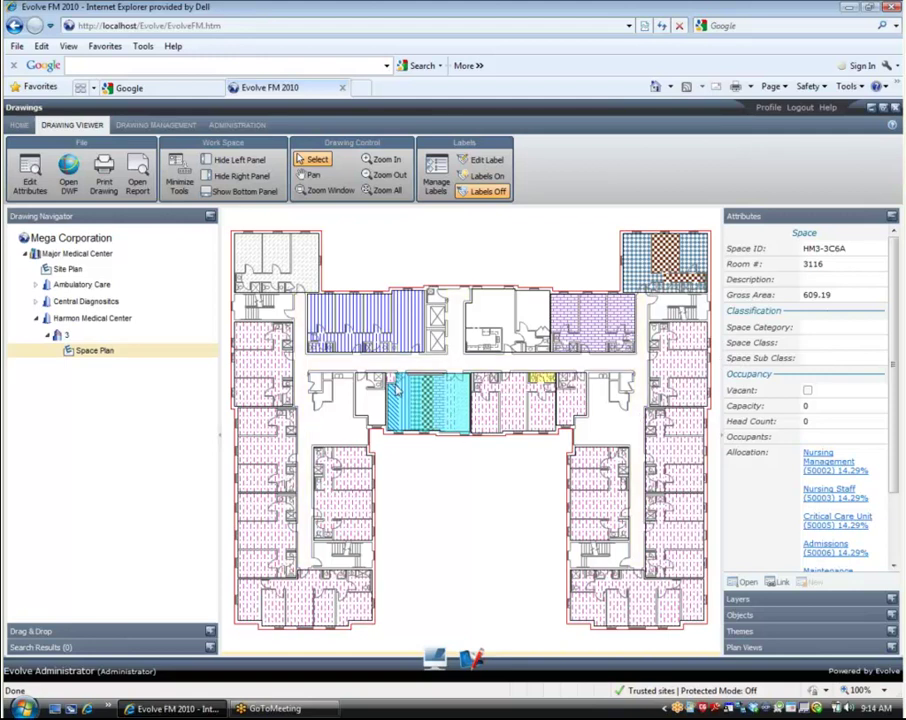
click(473, 465)
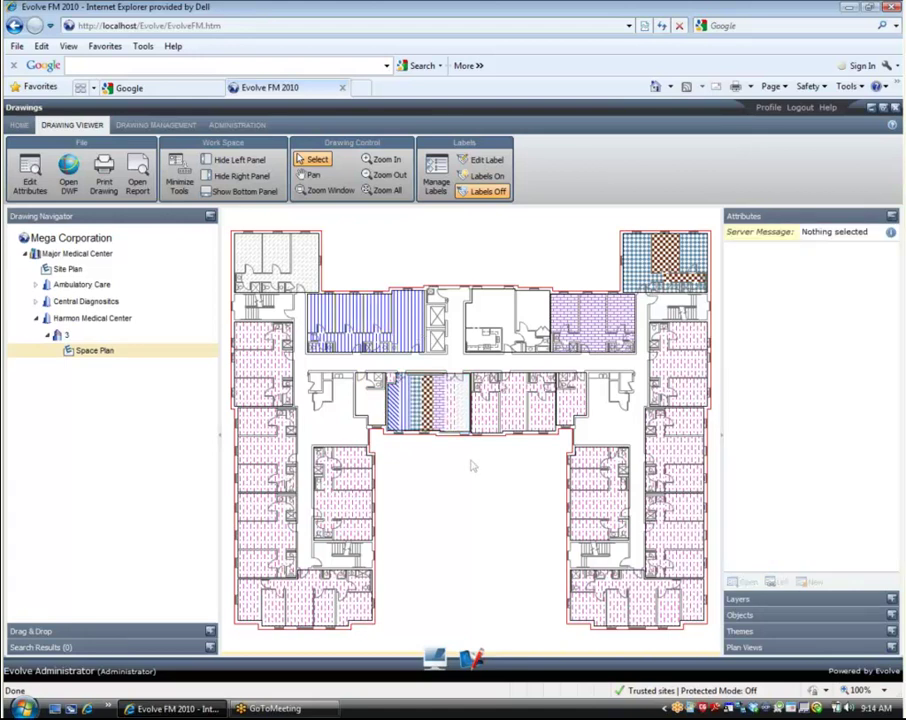
Change a Cost Center legend entry's colour to #004242 and save the theme.
click(740, 631)
click(754, 417)
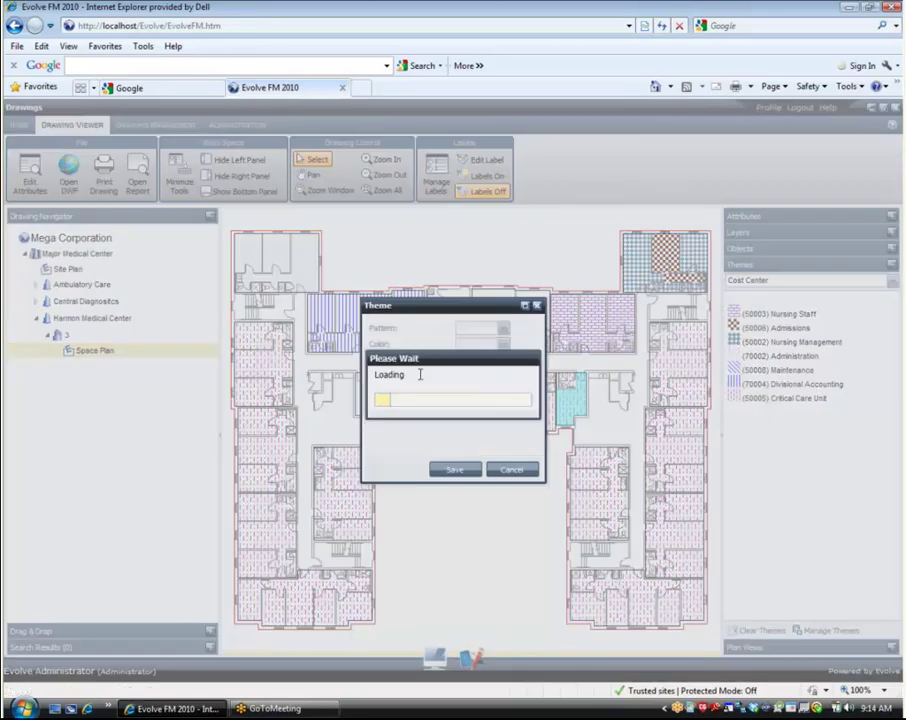
click(505, 345)
drag(506, 388, 507, 407)
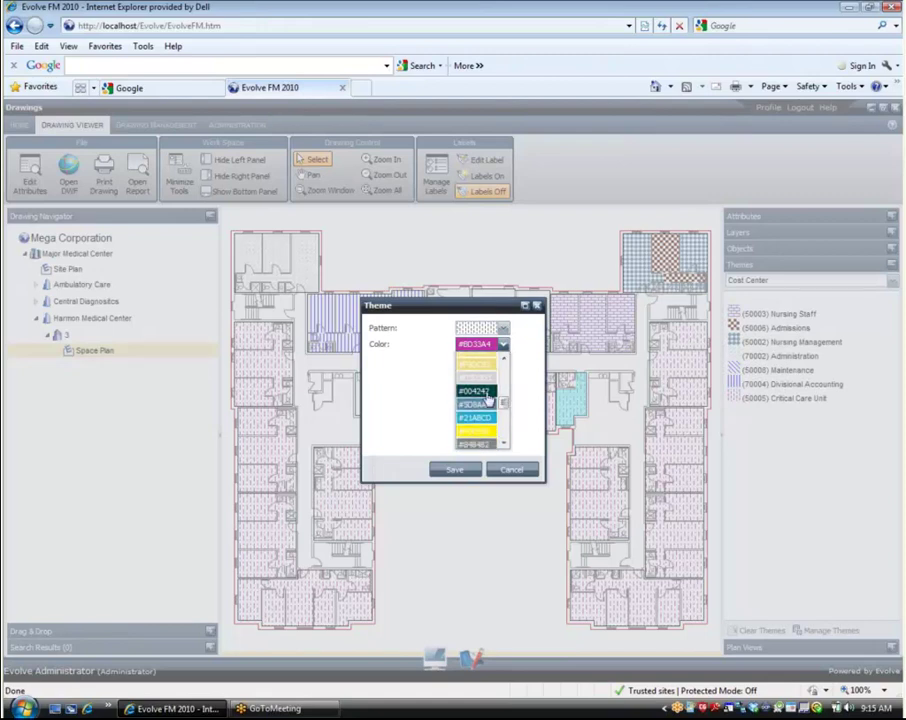
click(486, 392)
click(459, 473)
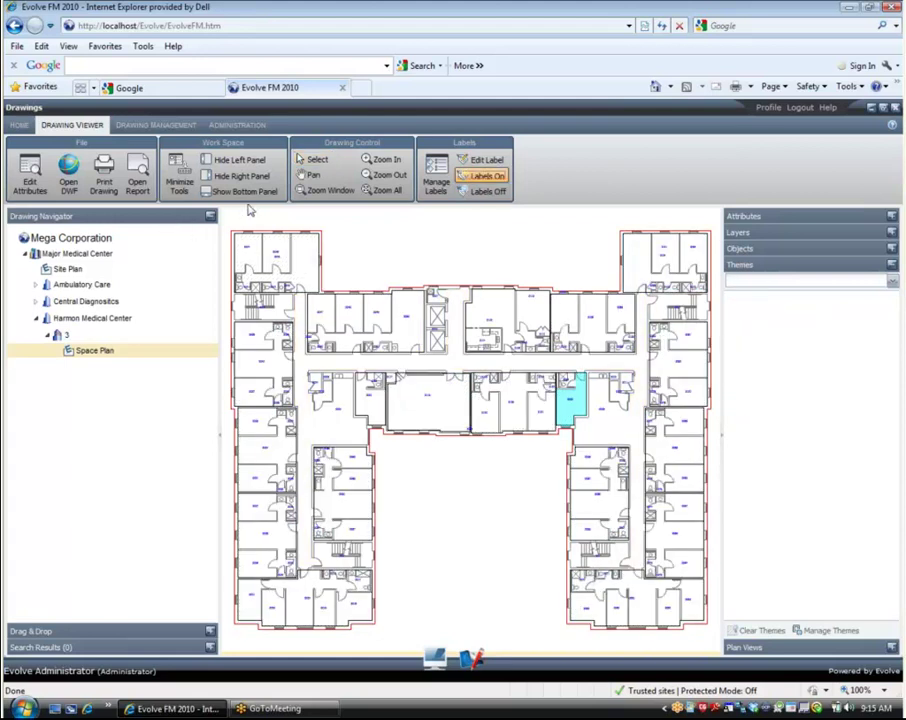
Zoom into the rooms around 3107 and enlarge and reposition room 3107's label box.
click(326, 189)
drag(451, 262, 668, 480)
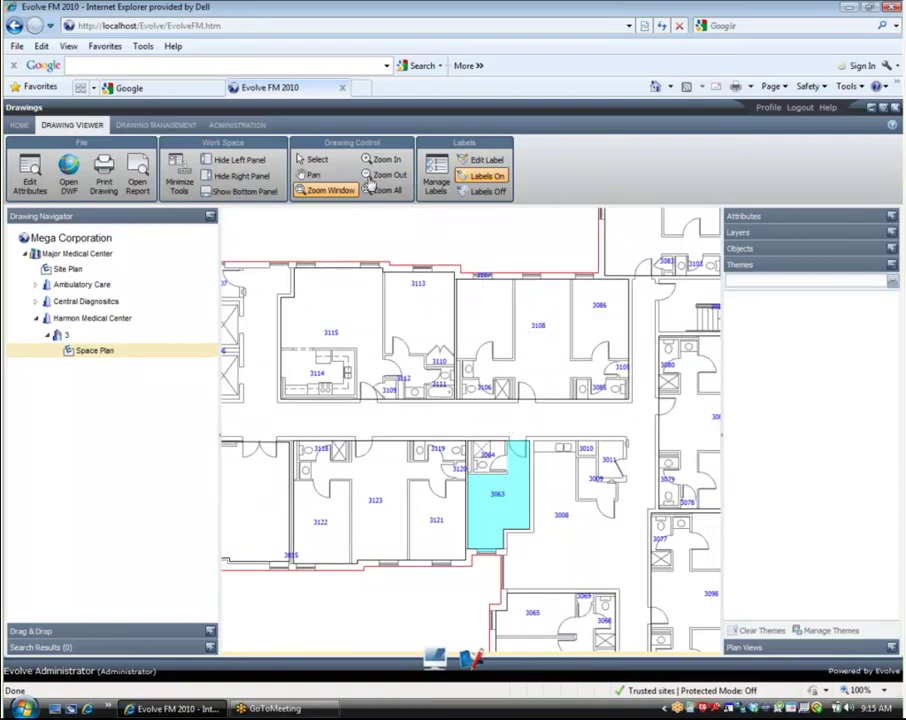
click(486, 160)
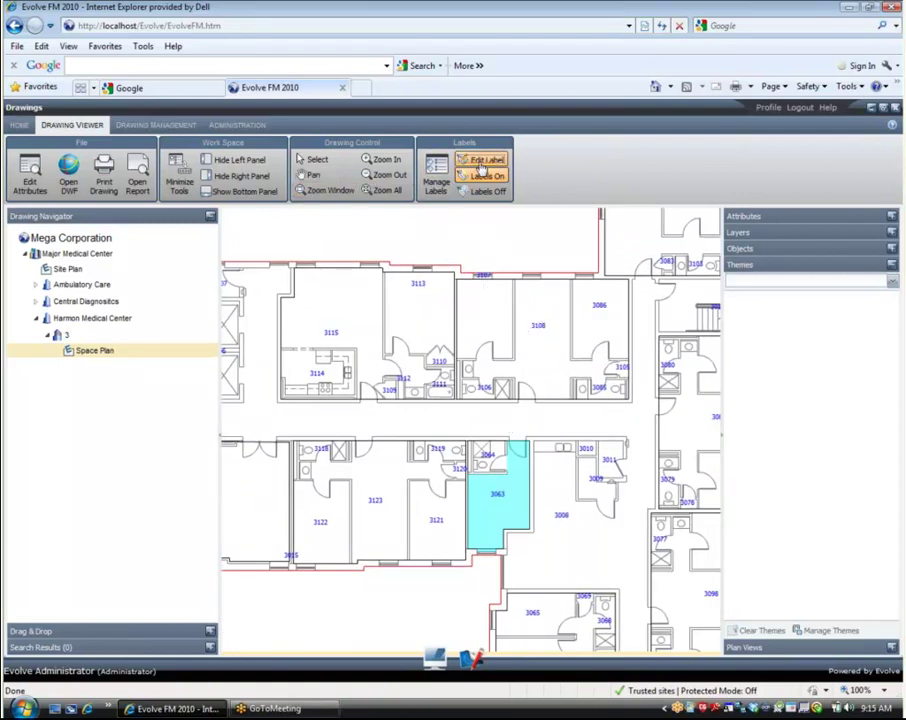
click(483, 278)
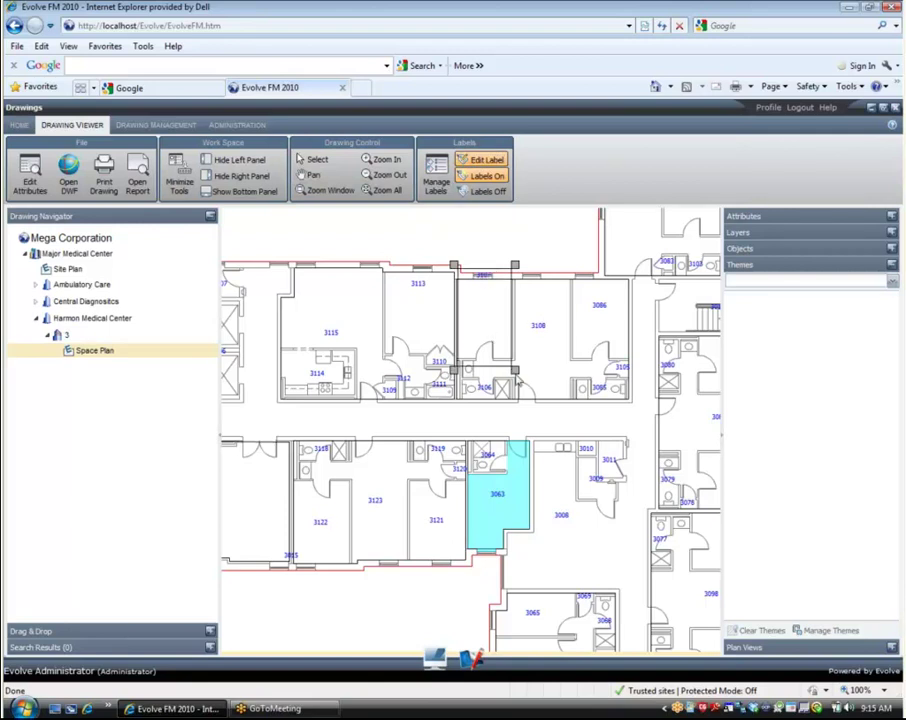
click(483, 275)
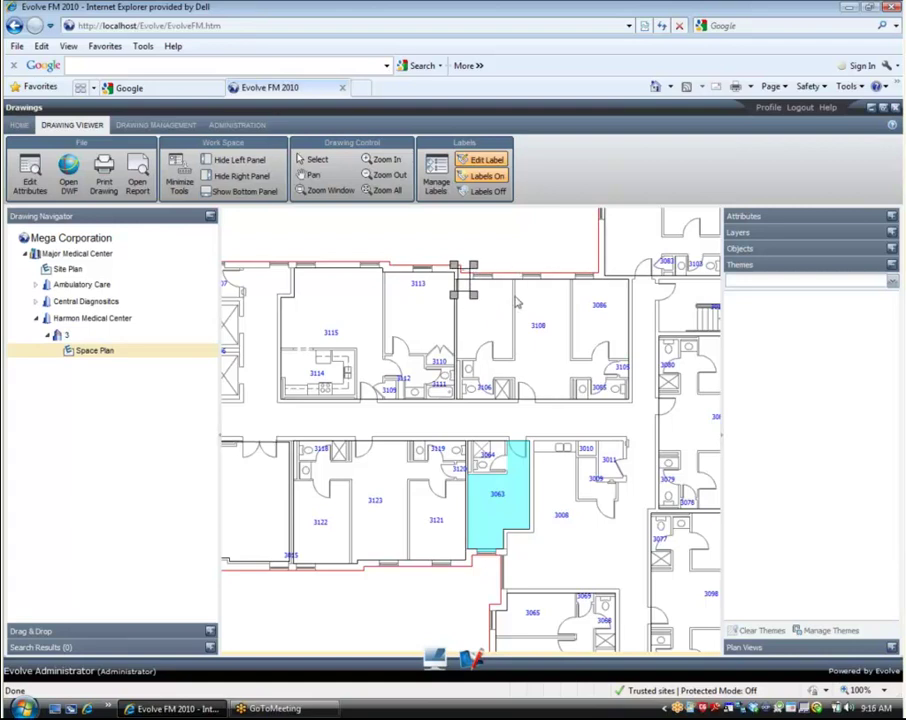
drag(474, 300, 592, 432)
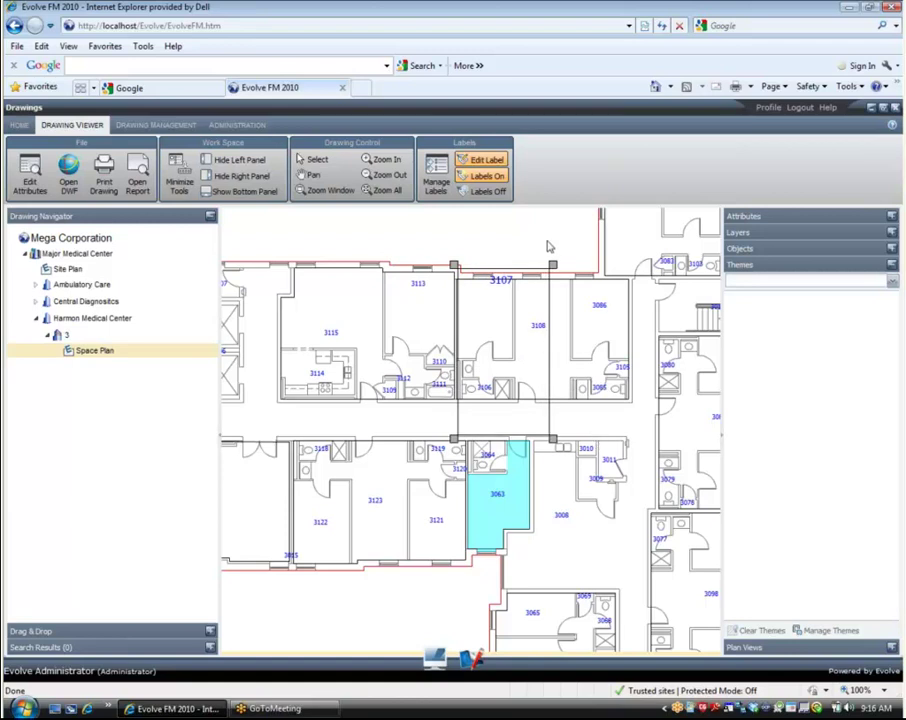
drag(497, 323, 479, 338)
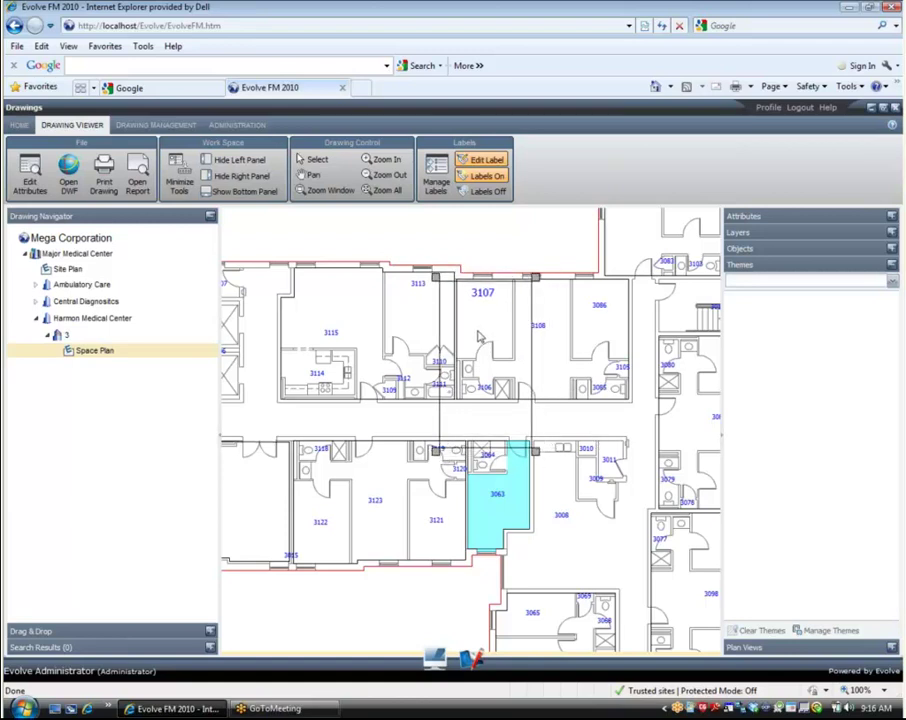
click(532, 254)
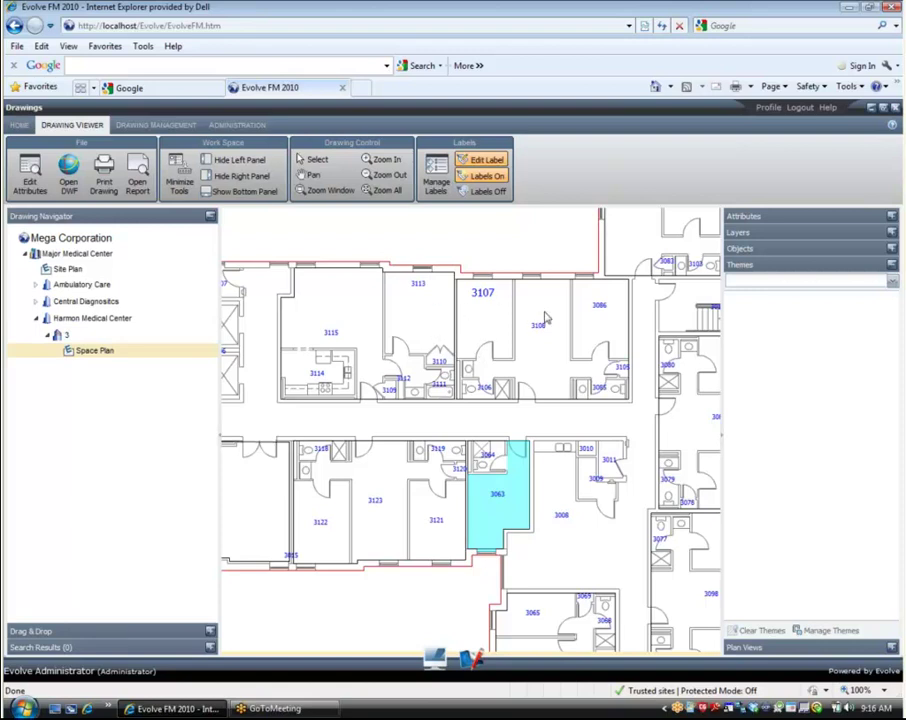
Zoom in and pan to read occupant labels near rooms 3107 and 3063, then zoom back out.
click(388, 162)
click(482, 285)
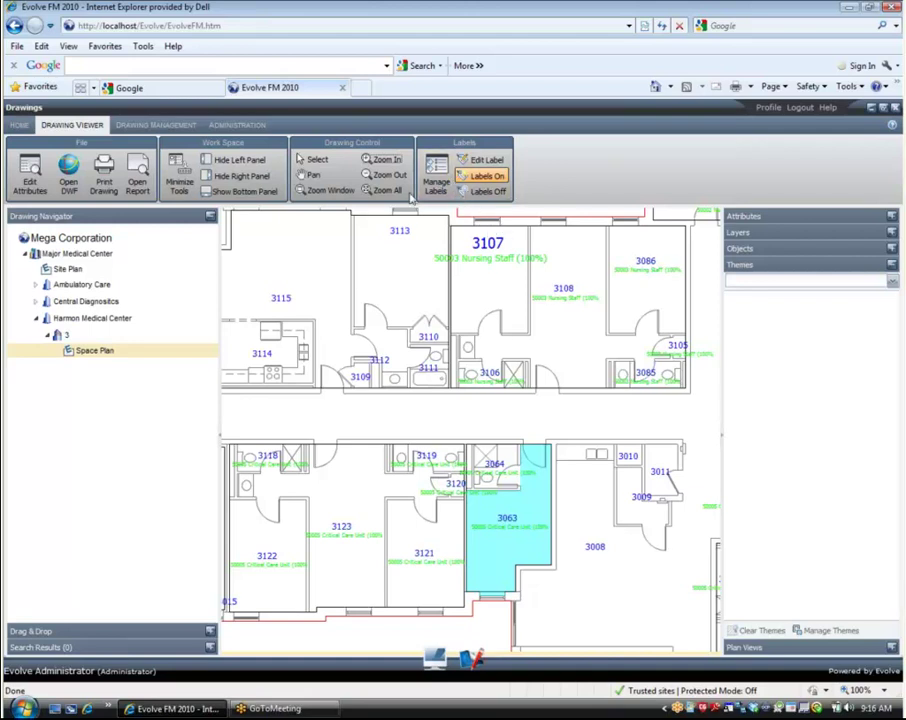
click(382, 159)
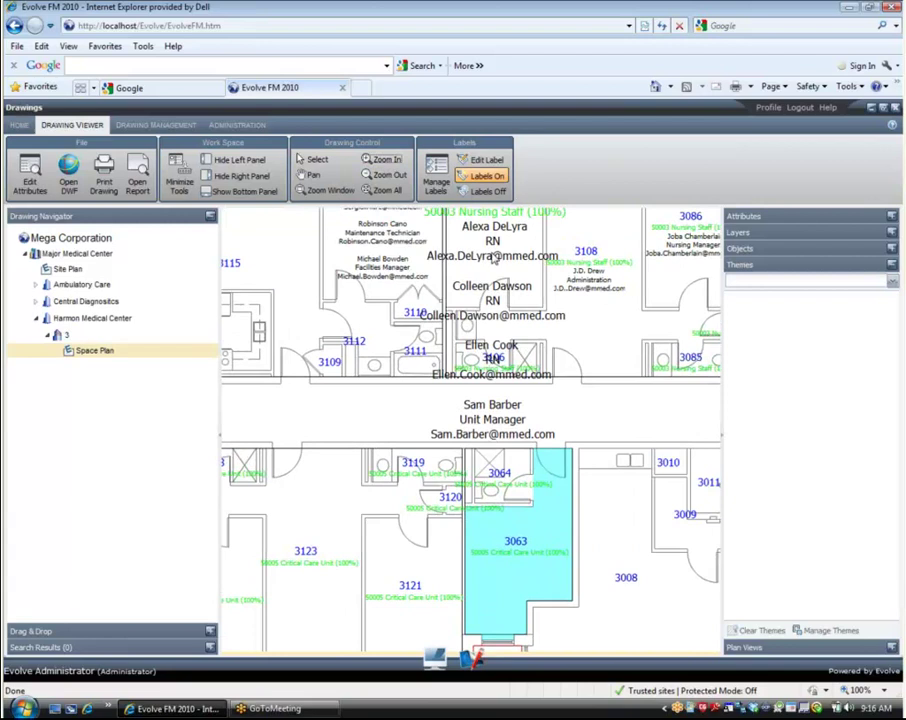
click(305, 177)
drag(509, 275, 512, 358)
click(383, 191)
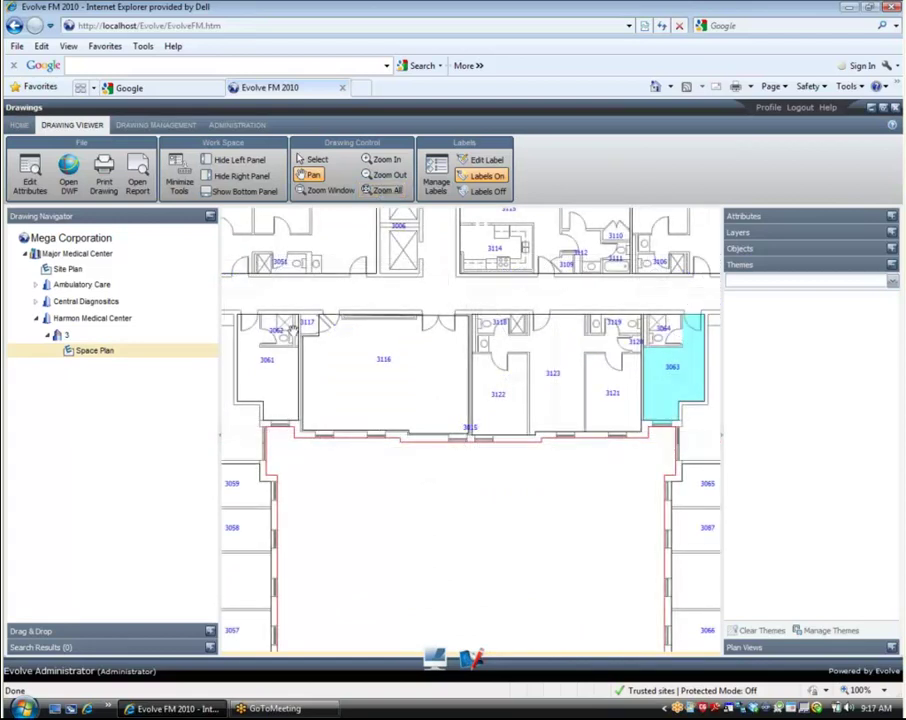
Open the floor's spaces grid and locate rooms 3033, 3031, 3034 and 3002 on the plan.
click(575, 660)
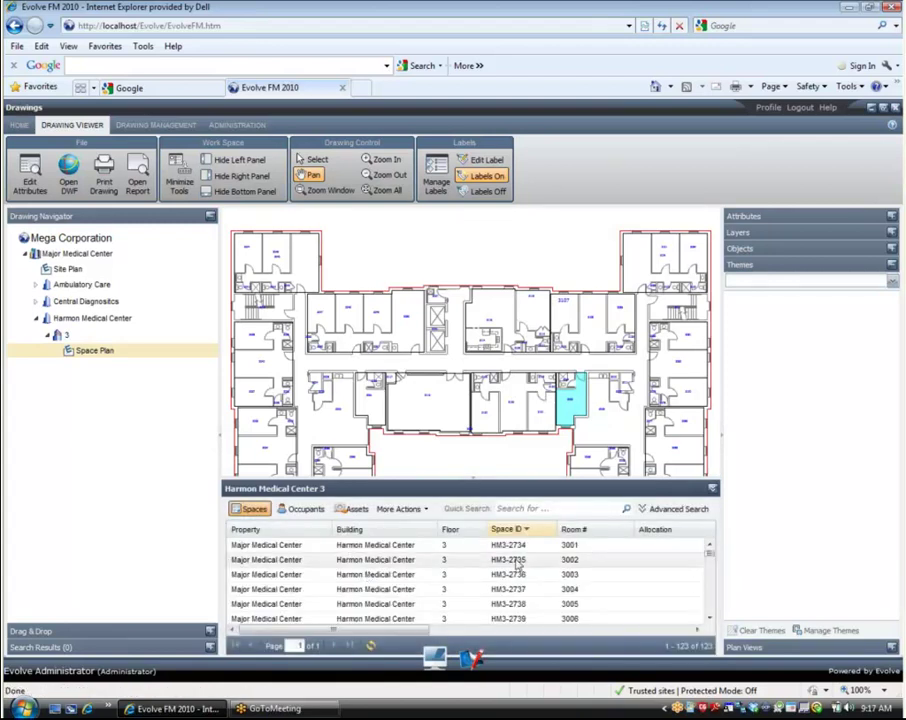
mouse_move(708, 557)
mouse_down()
mouse_move(708, 570)
mouse_move(708, 550)
mouse_up()
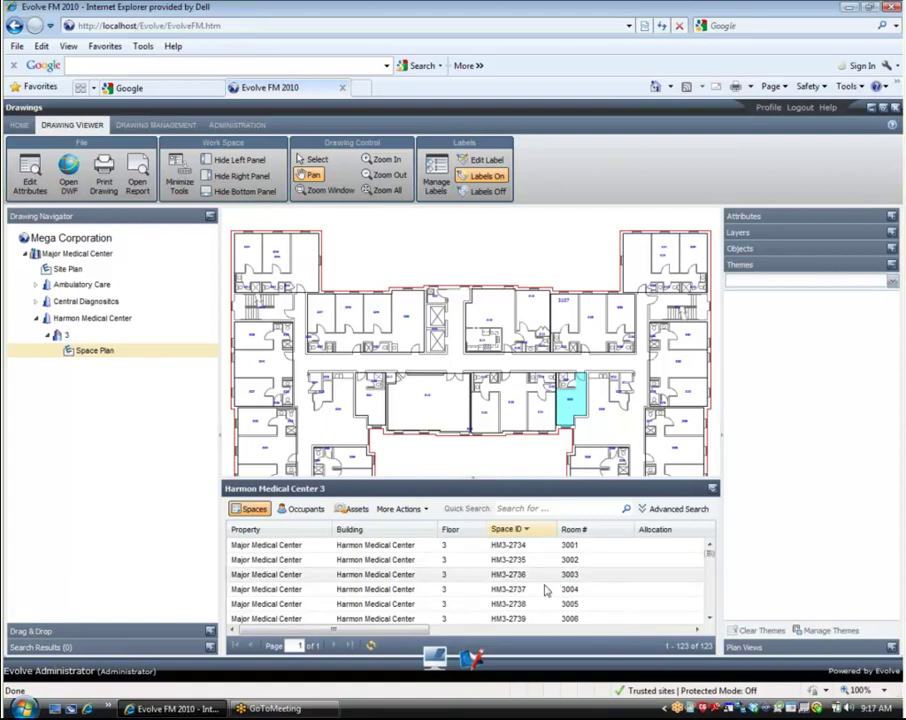
scroll(703, 560, down, 10)
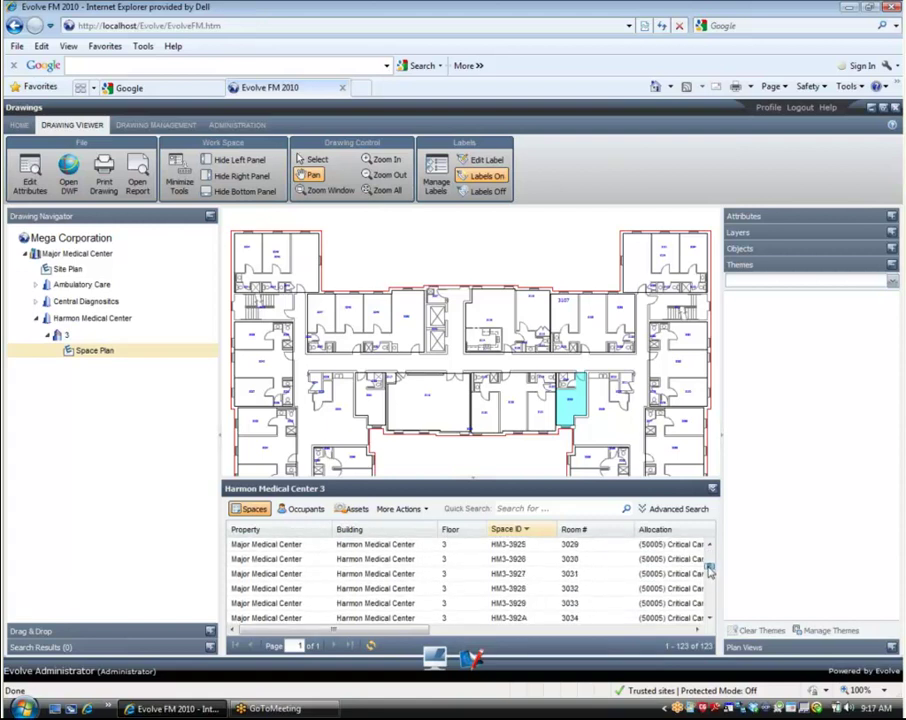
click(556, 582)
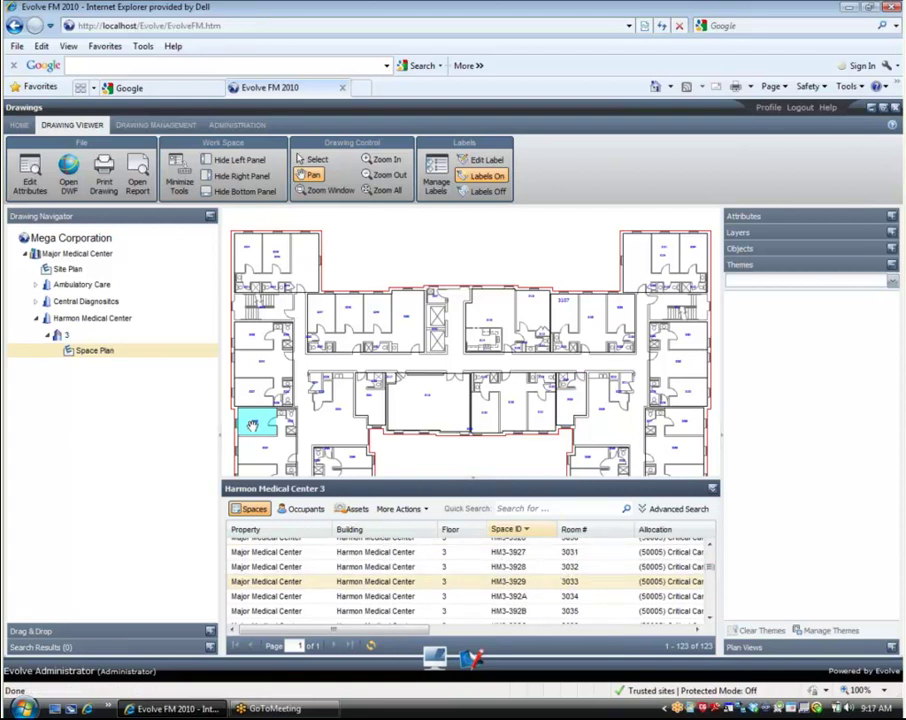
click(404, 552)
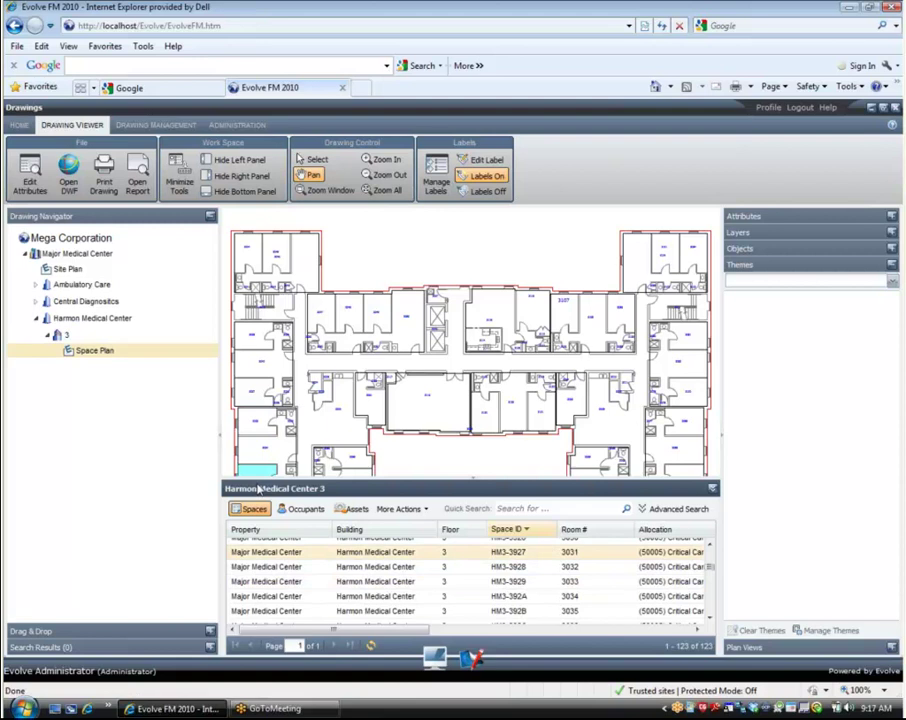
click(590, 598)
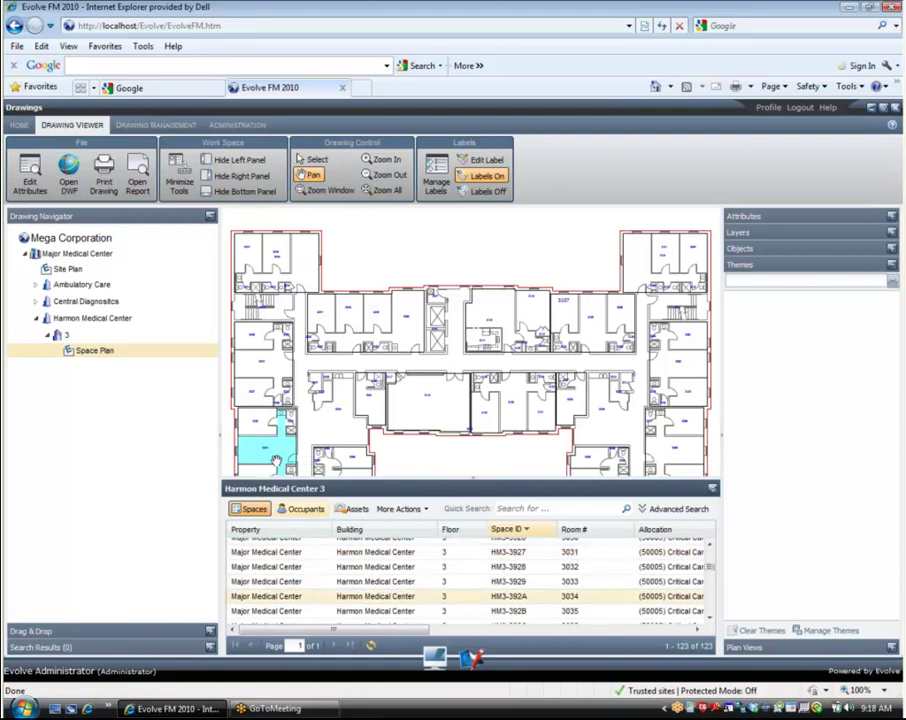
drag(709, 568, 709, 550)
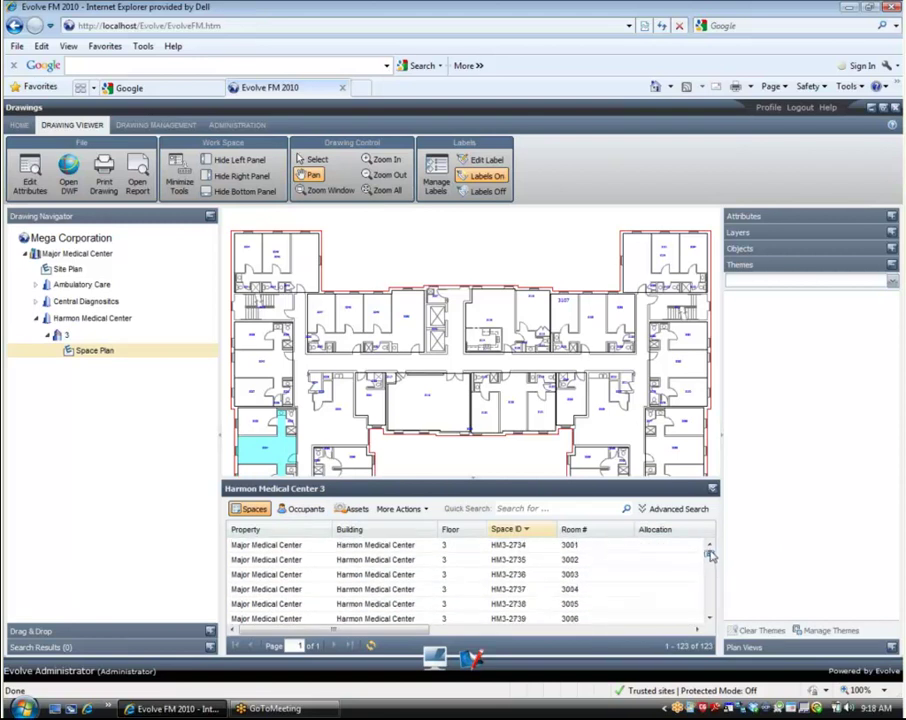
click(389, 561)
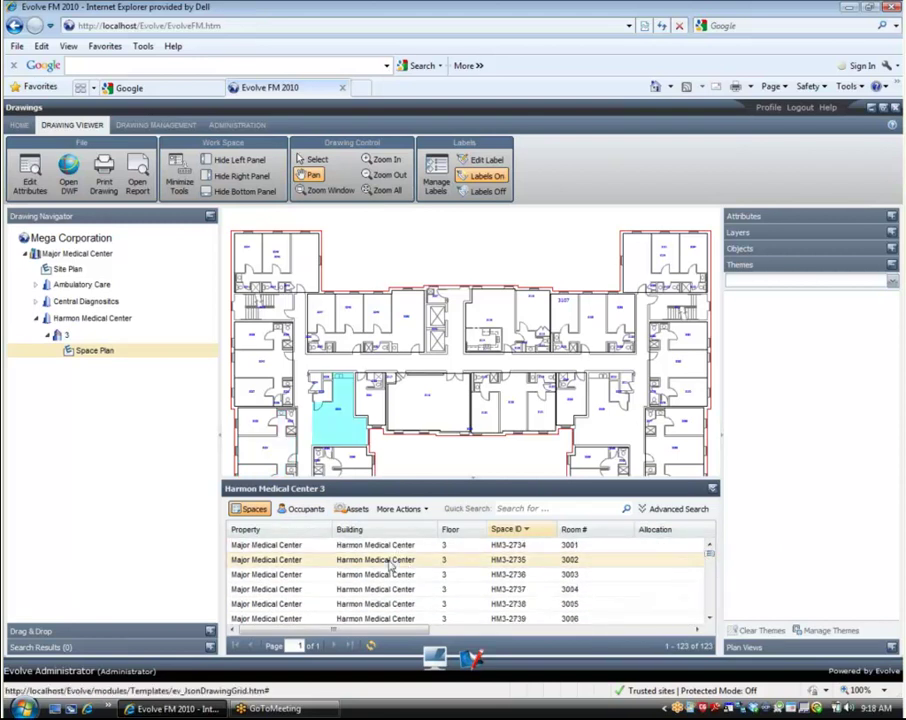
double_click(486, 560)
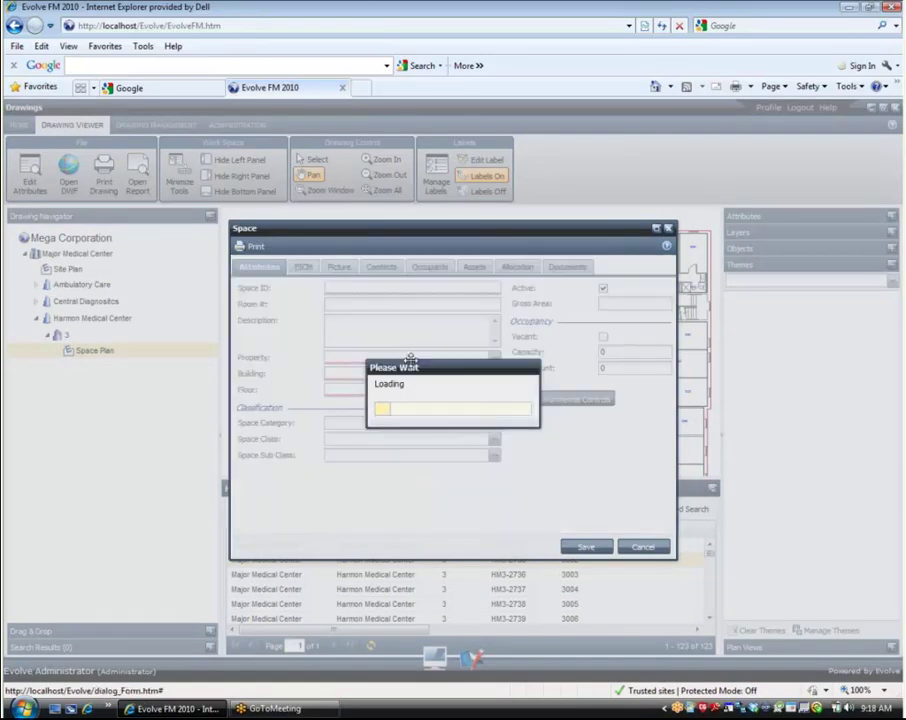
click(668, 231)
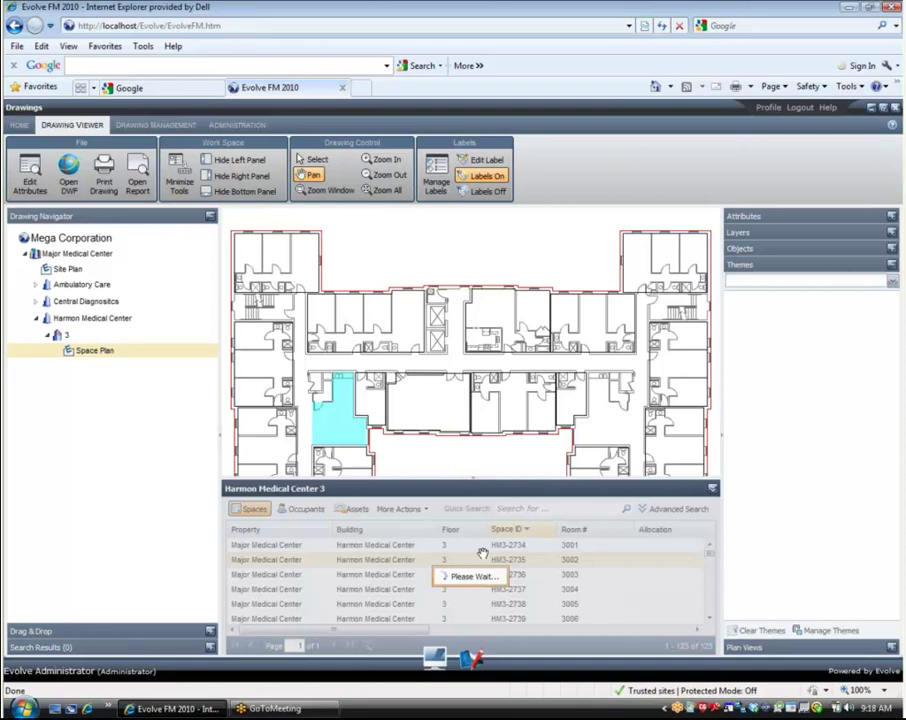
List the floor's occupants and quick-search for 'hm', returning 18 results.
click(300, 509)
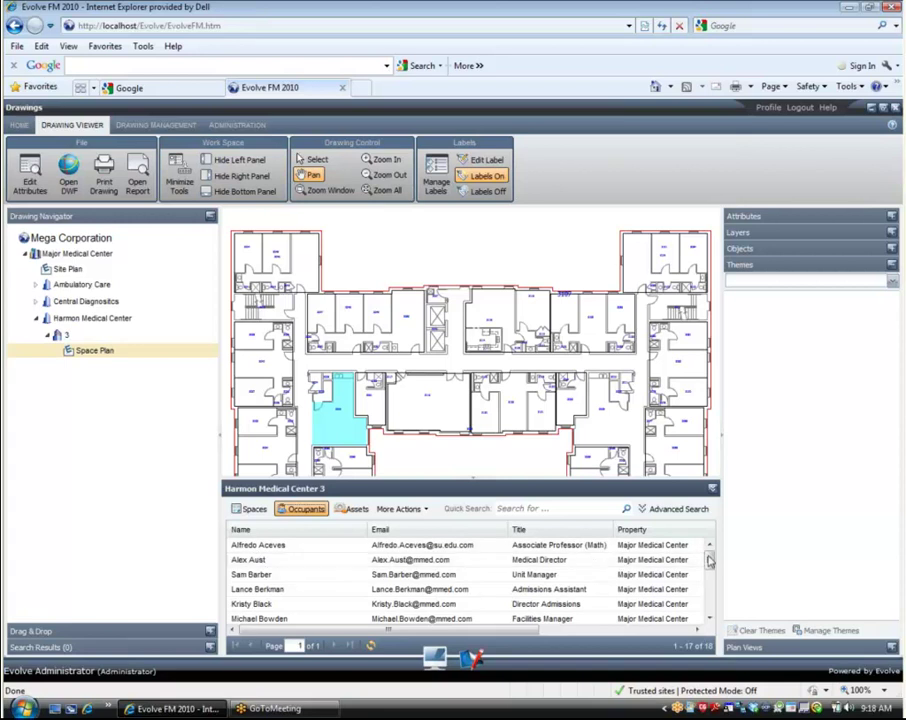
mouse_move(709, 559)
mouse_down()
mouse_move(709, 603)
mouse_move(709, 560)
mouse_up()
click(522, 508)
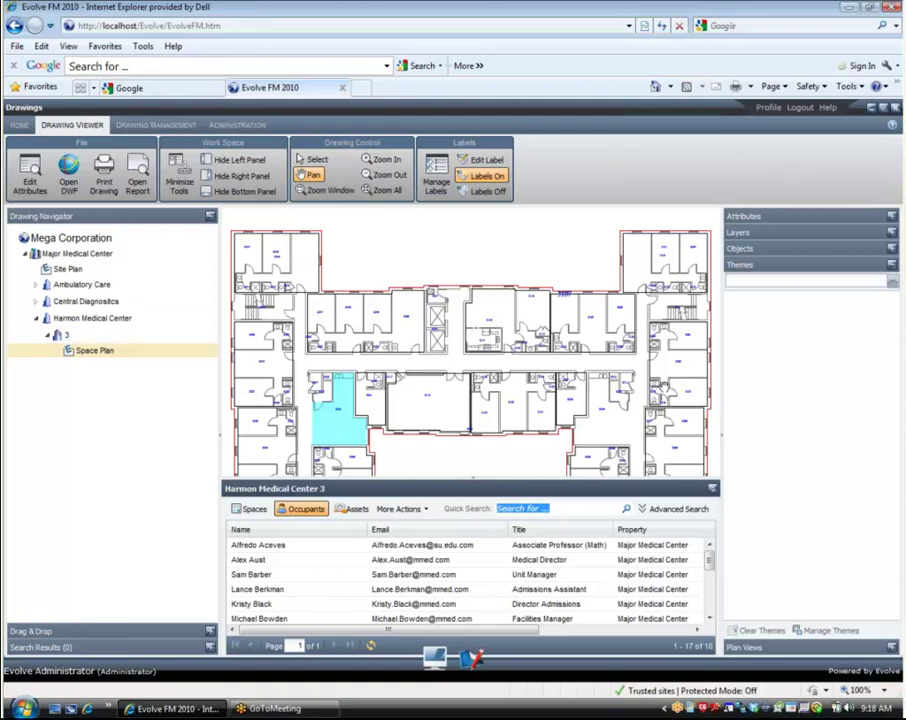
text(hm)
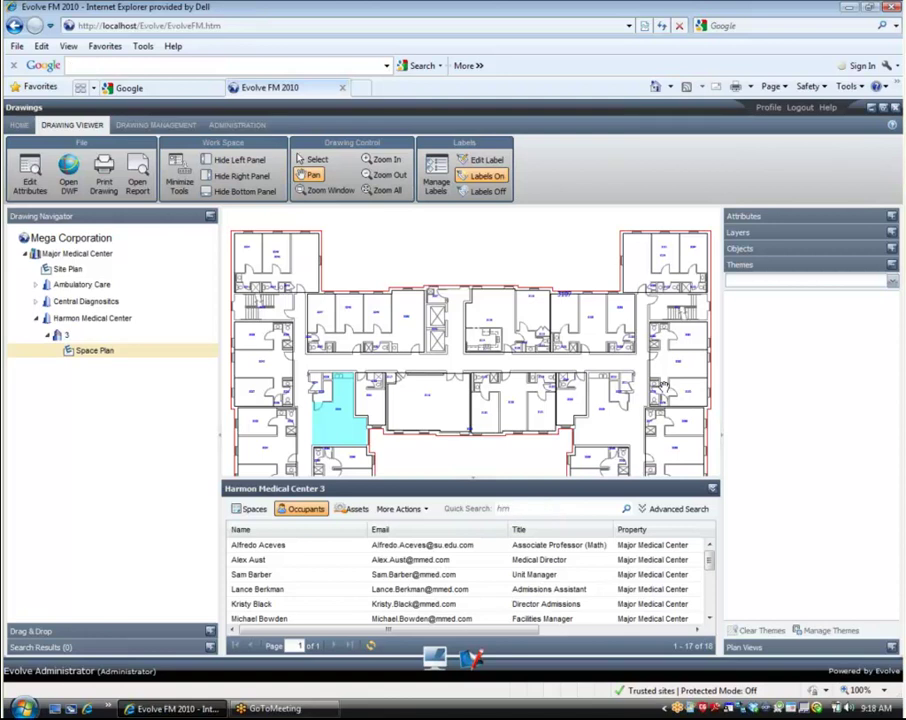
click(628, 512)
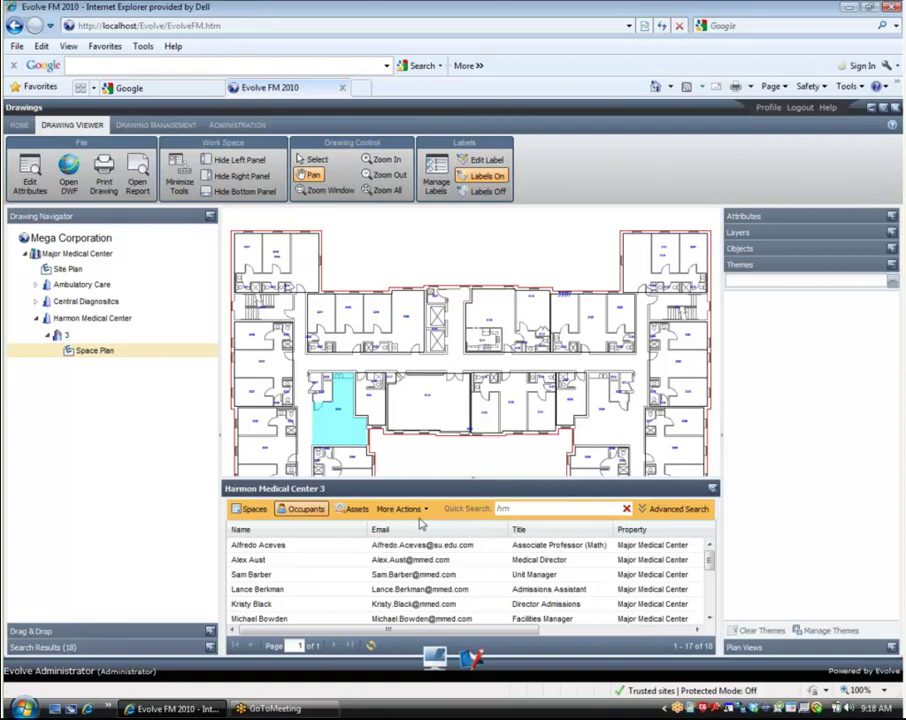
Browse the 18 occupant results, highlight one occupant's room on floor 3, then reshow the navigator tree.
click(210, 648)
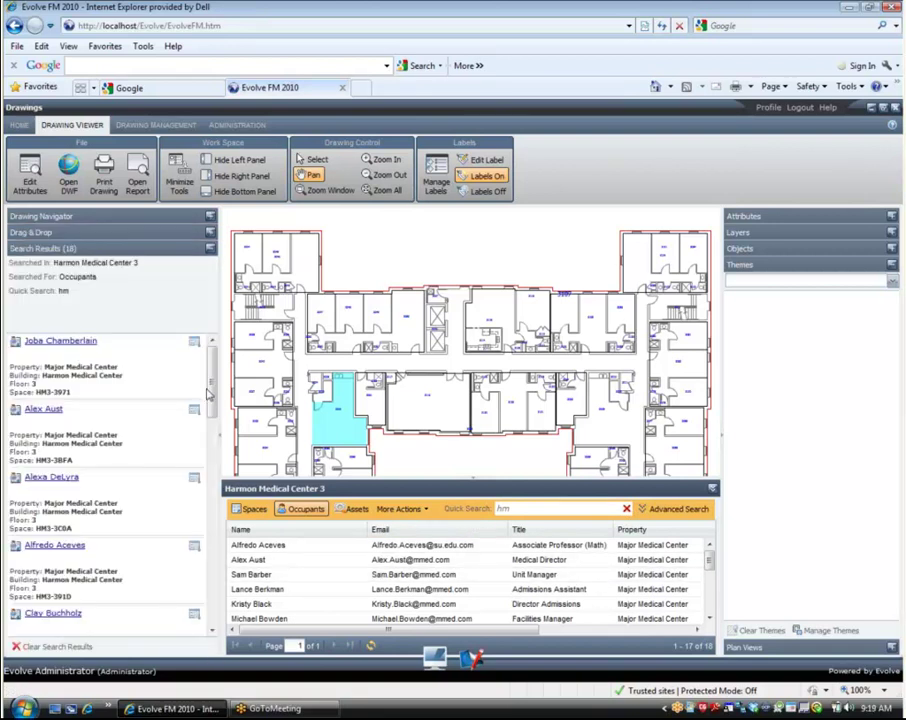
drag(211, 393, 212, 421)
scroll(150, 410, up, 3)
scroll(212, 400, down, 2)
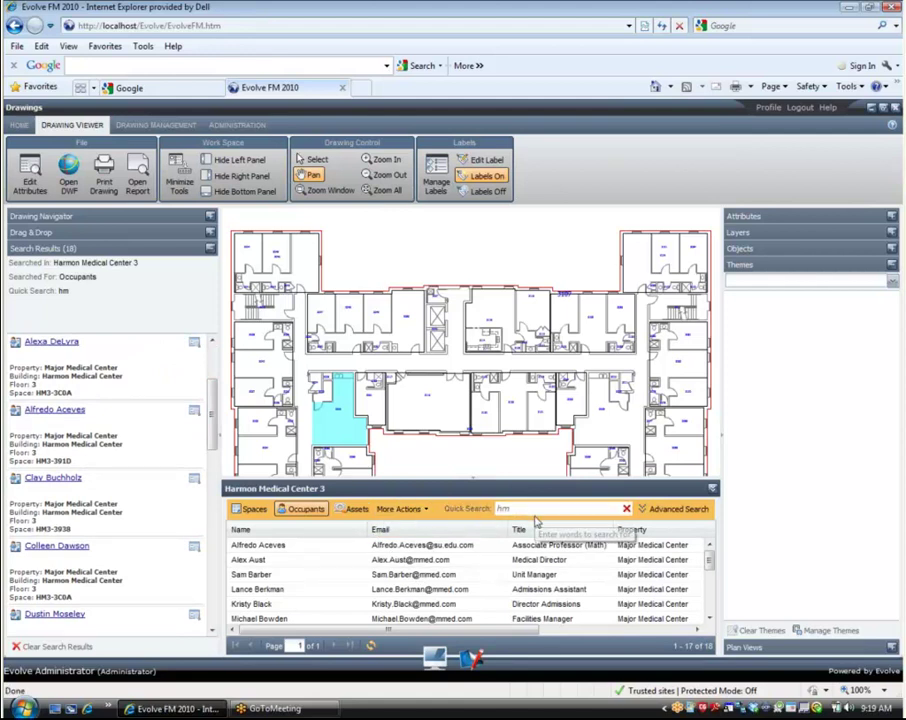
scroll(200, 390, up, 1)
scroll(212, 390, up, 1)
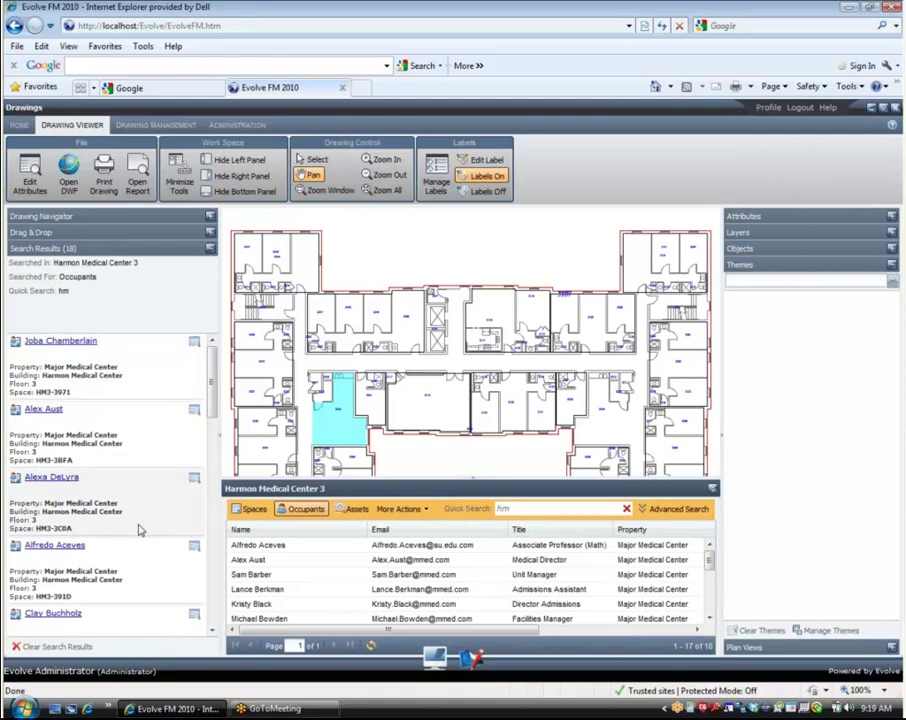
click(42, 412)
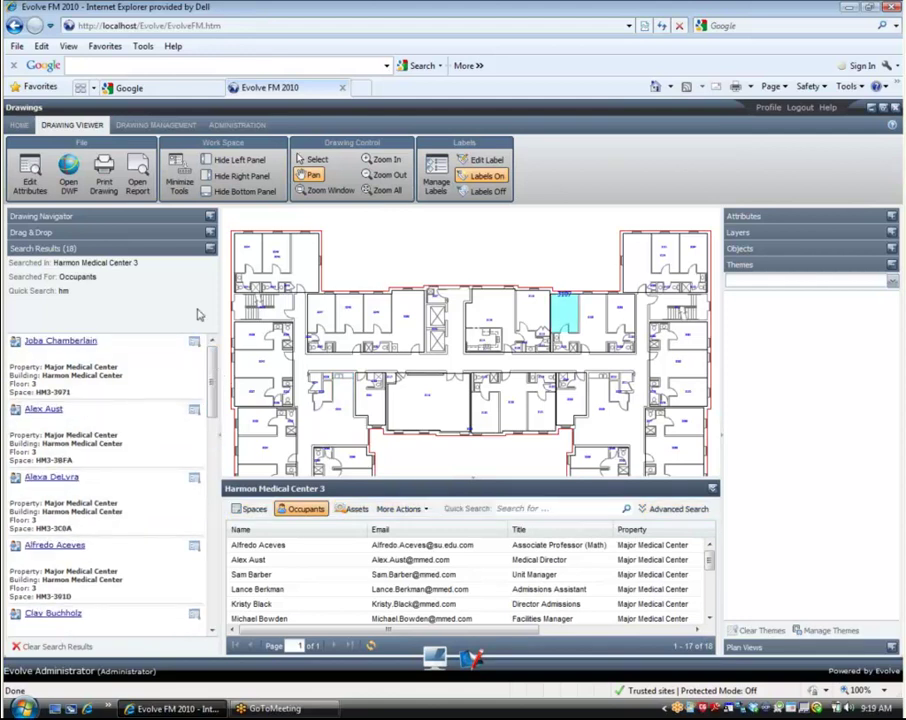
click(211, 217)
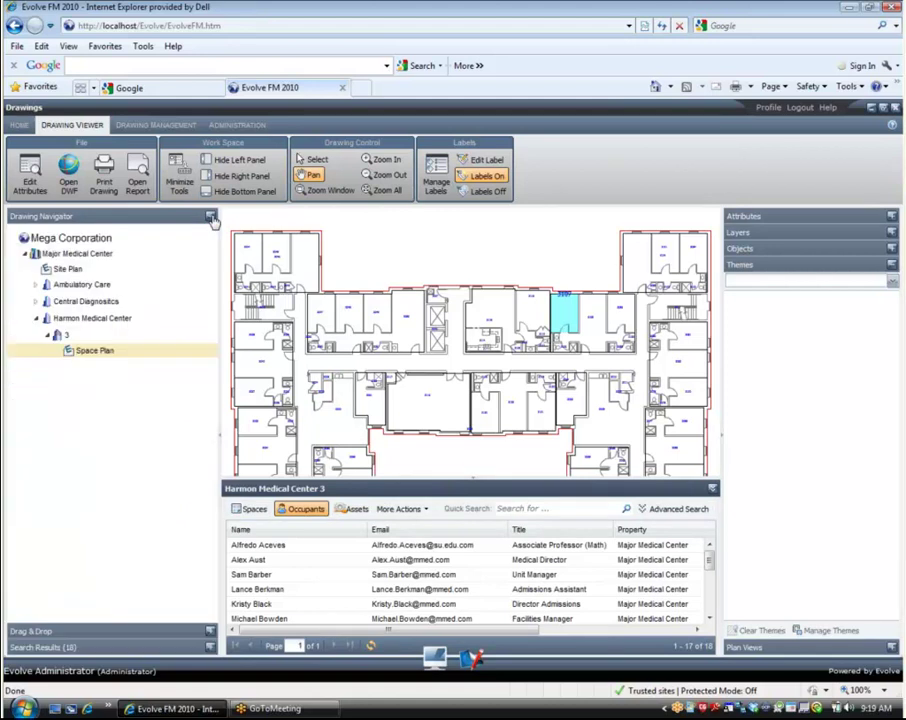
Load Major Medical Center and quick-search its spaces for 'hm'.
click(100, 257)
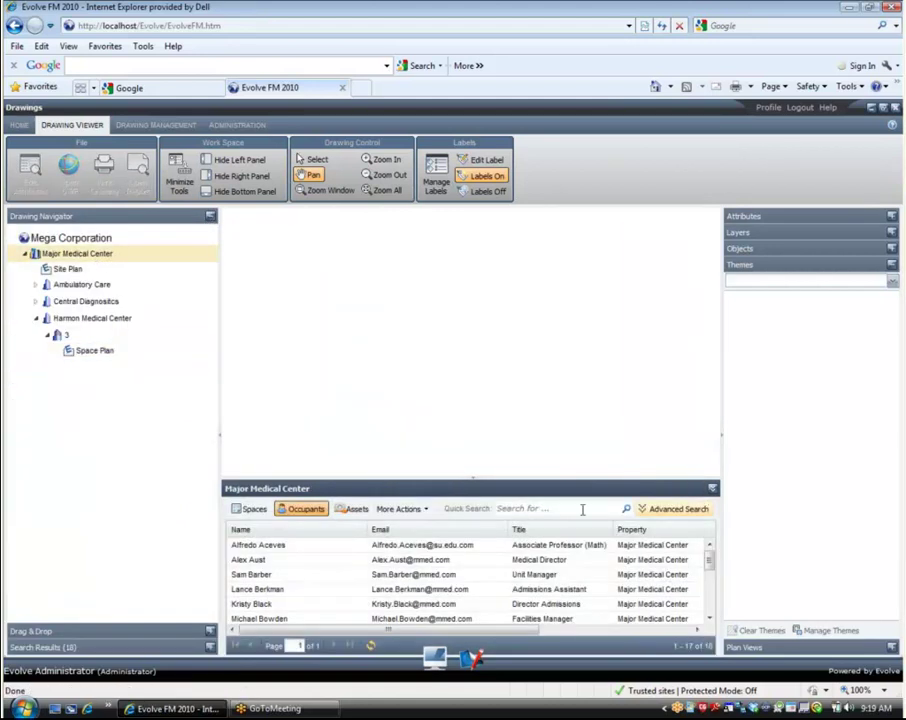
click(250, 509)
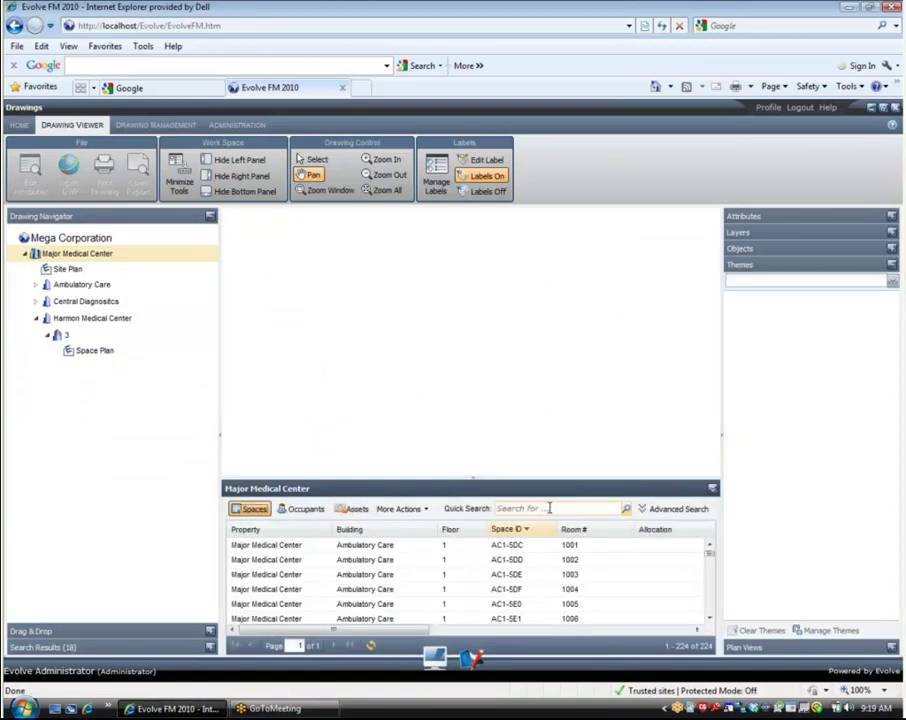
click(549, 508)
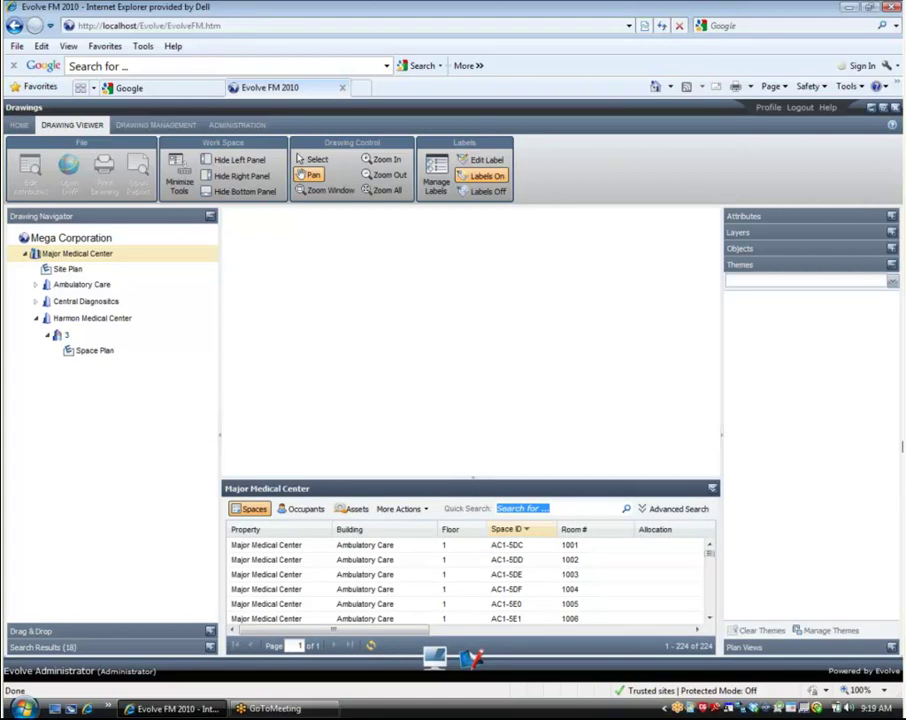
text(hm)
key(Return)
From the 123 results, open room 3001 (HM3-2734) on the floor 3 plan.
right_click(777, 437)
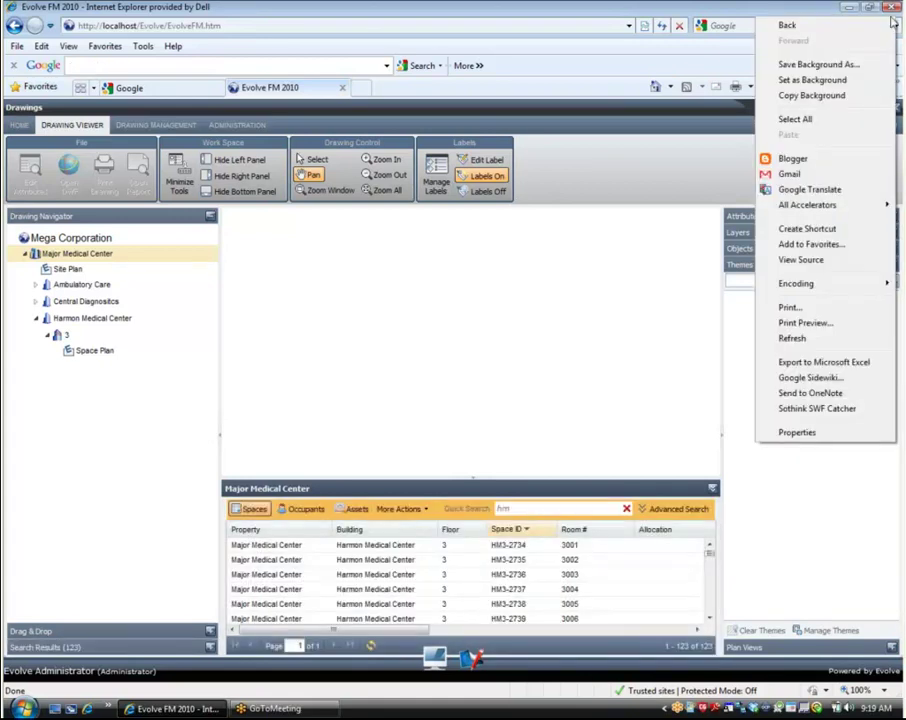
click(829, 460)
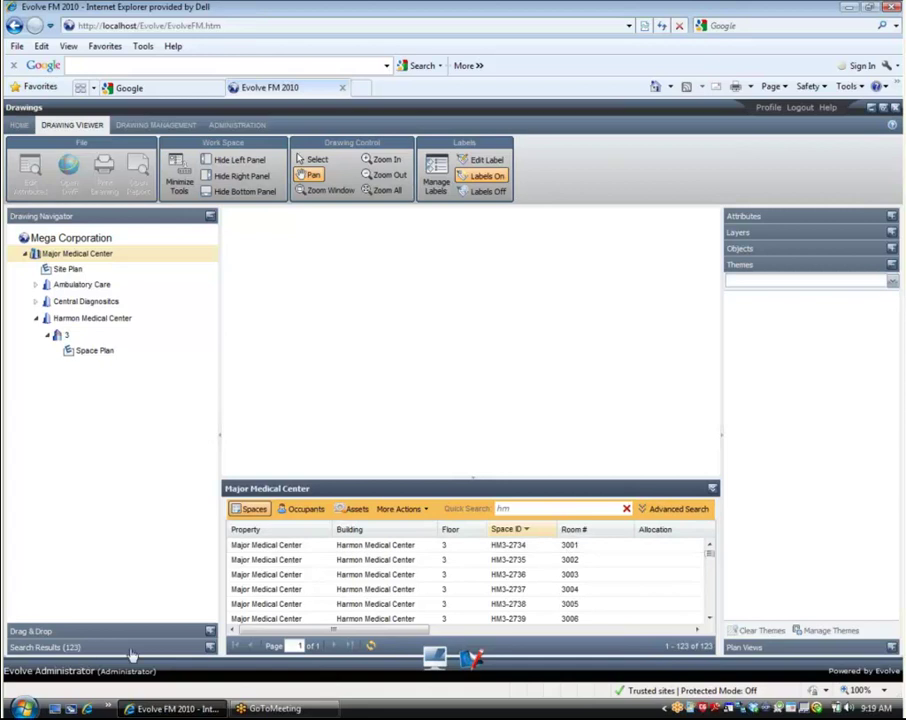
click(209, 648)
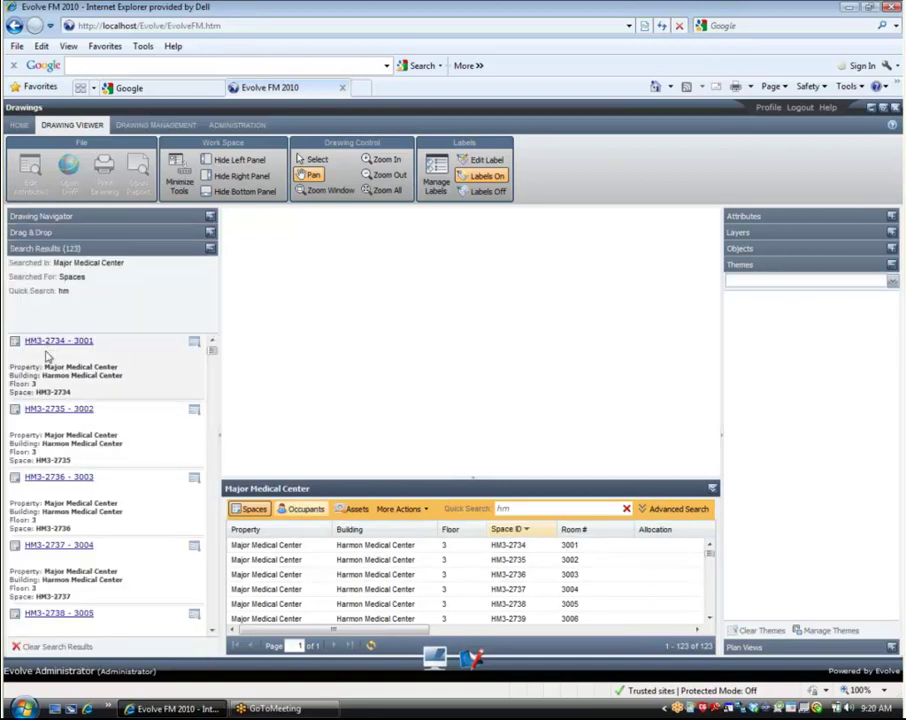
click(48, 406)
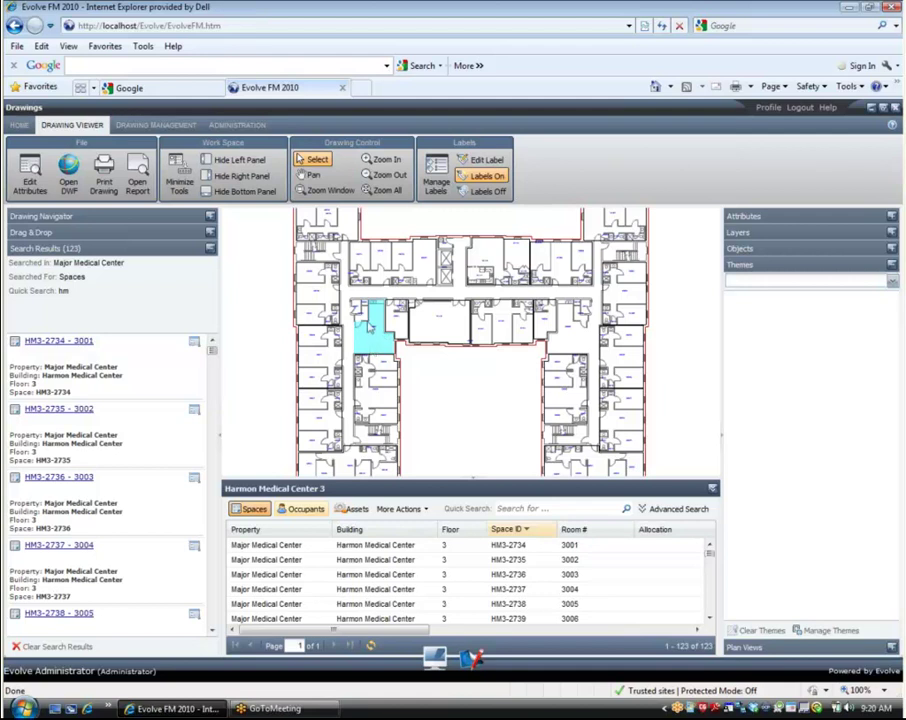
Hide the results grid and fit the whole floor 3 plan in view.
click(712, 488)
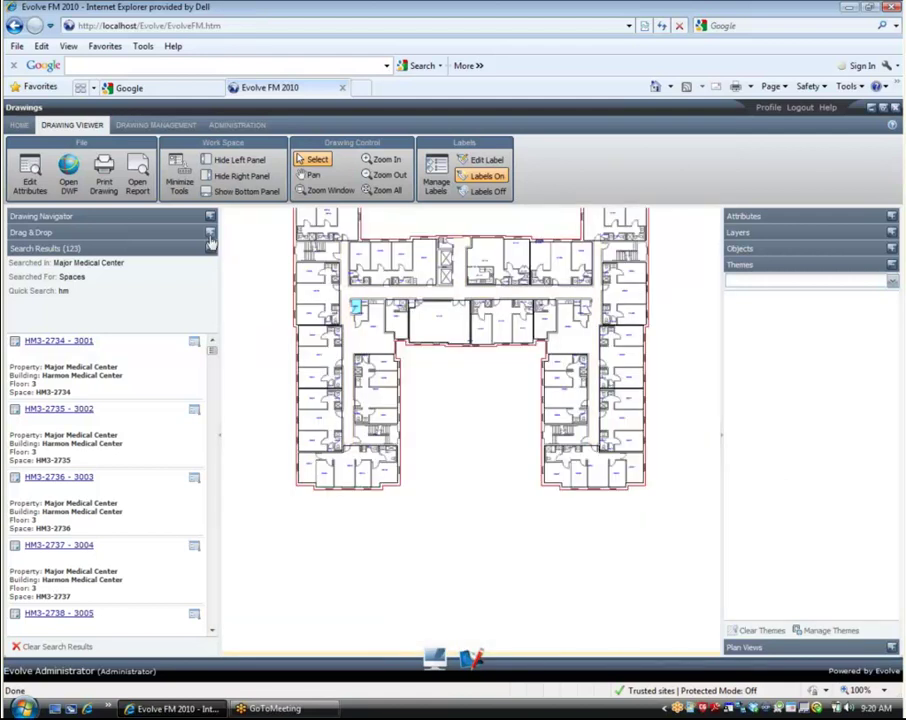
click(210, 233)
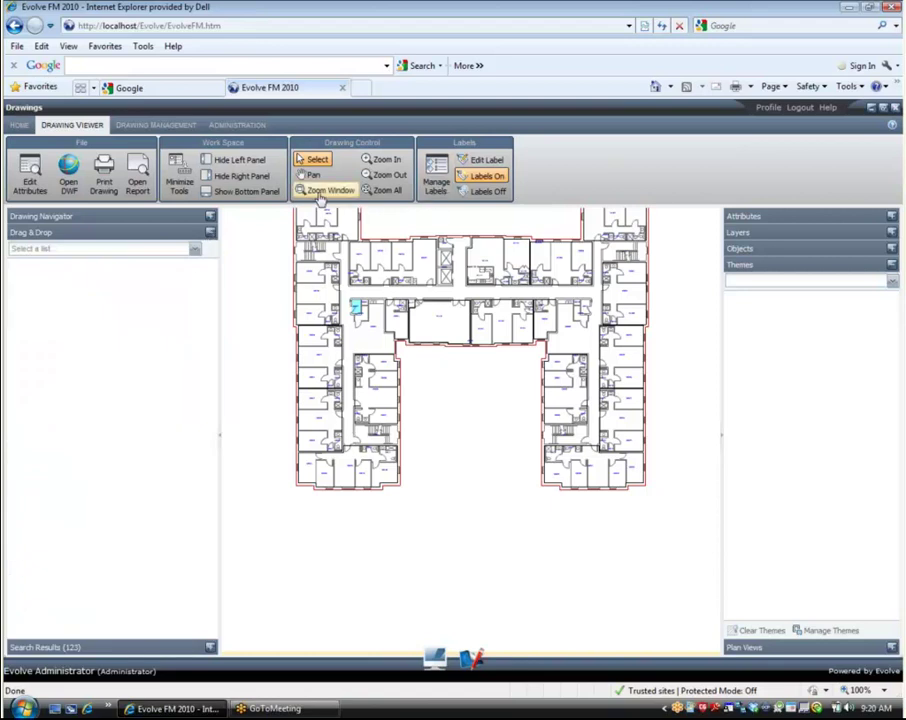
click(388, 190)
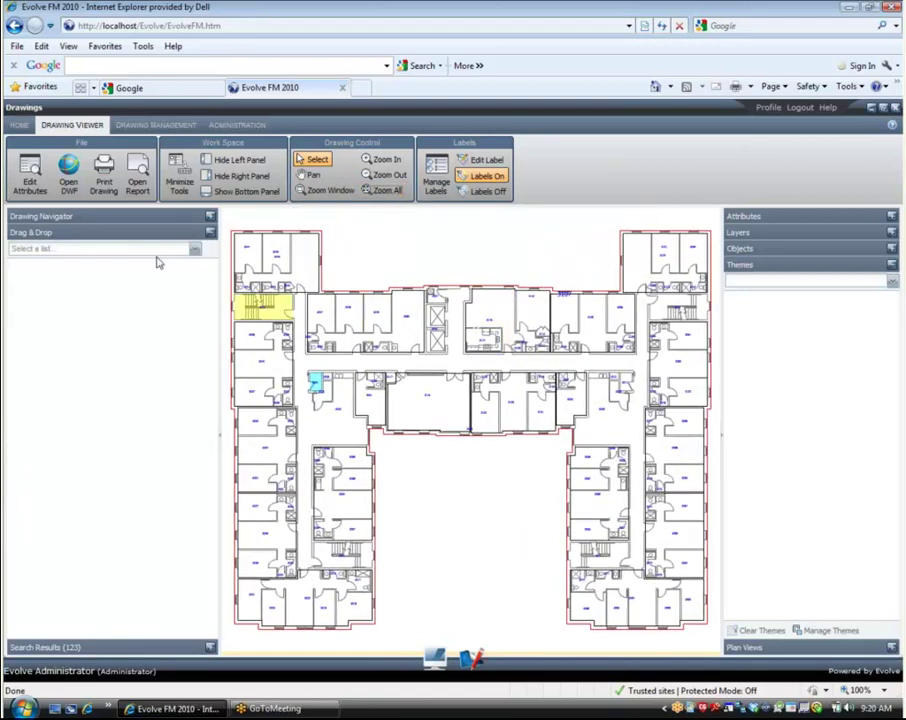
Choose the Occupants list and drag an occupant onto a left-wing room, move-in 09/27/2011.
click(195, 252)
click(24, 274)
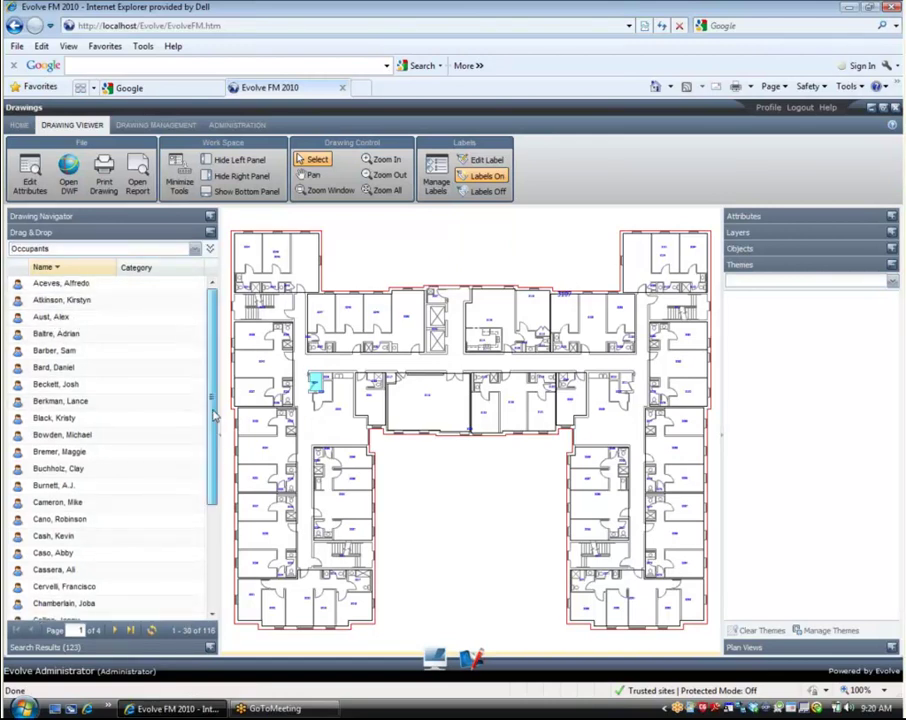
scroll(213, 418, down, 3)
scroll(213, 418, up, 3)
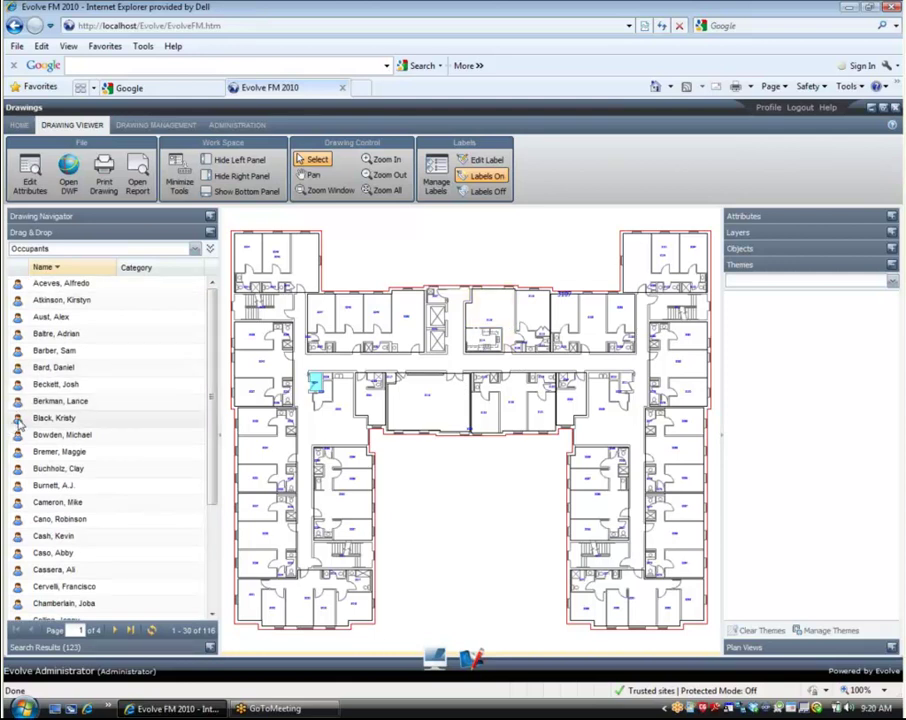
drag(19, 421, 352, 533)
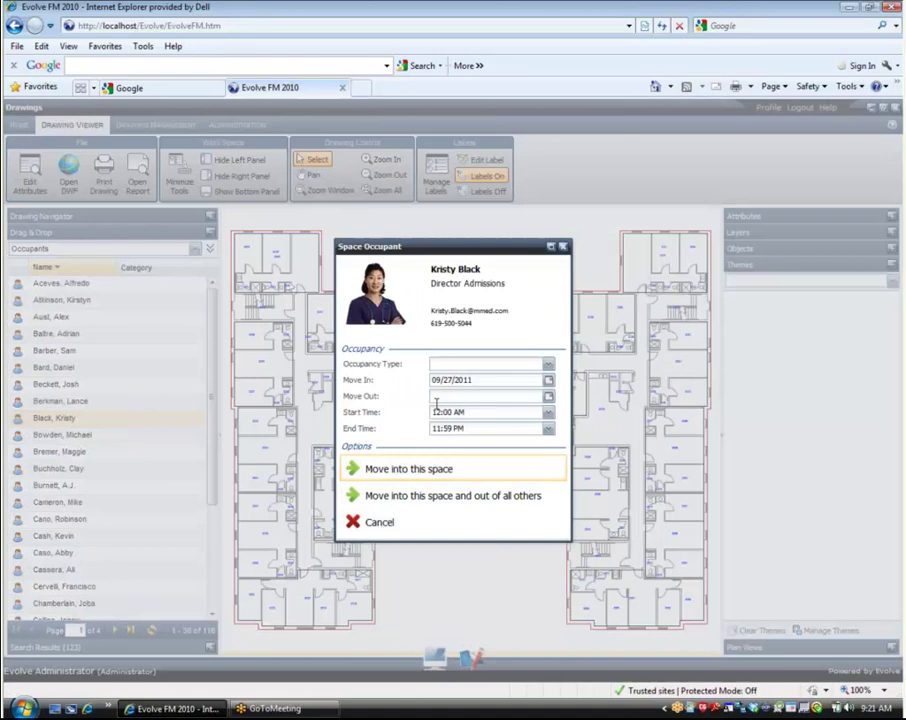
Move the occupant into room 3057 (HM3-3941) and show its attributes listing them.
click(408, 471)
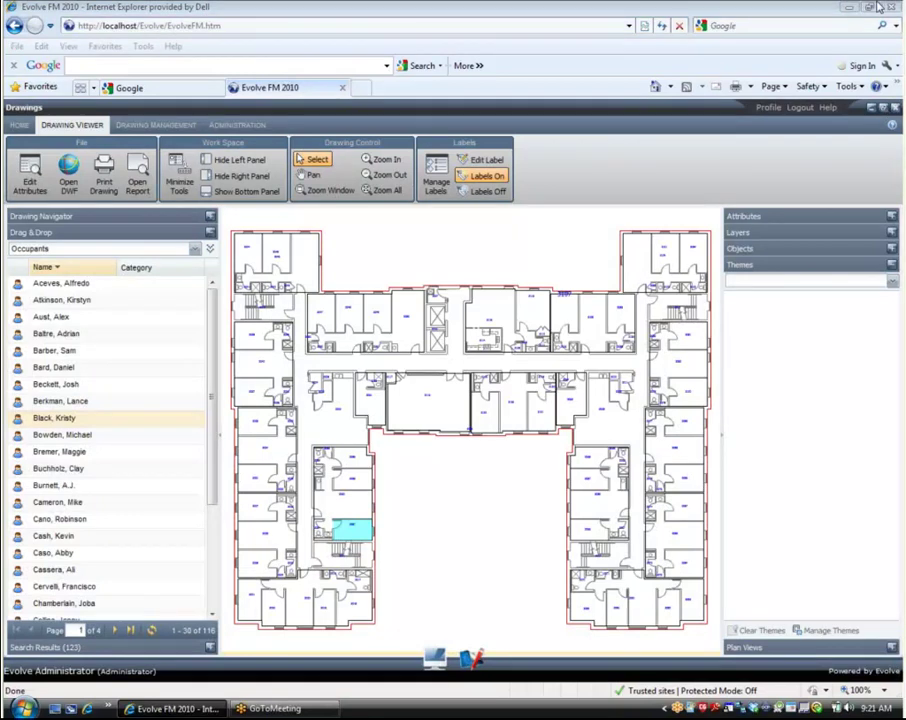
click(760, 216)
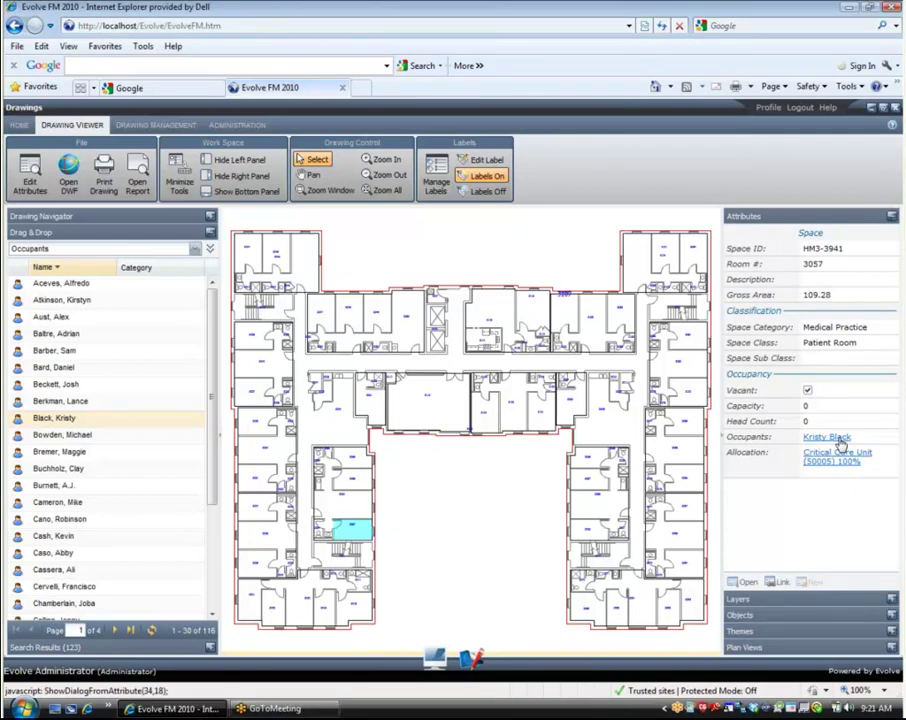
Return to Major Medical Center in the navigator and open its Site Plan drawing.
click(840, 442)
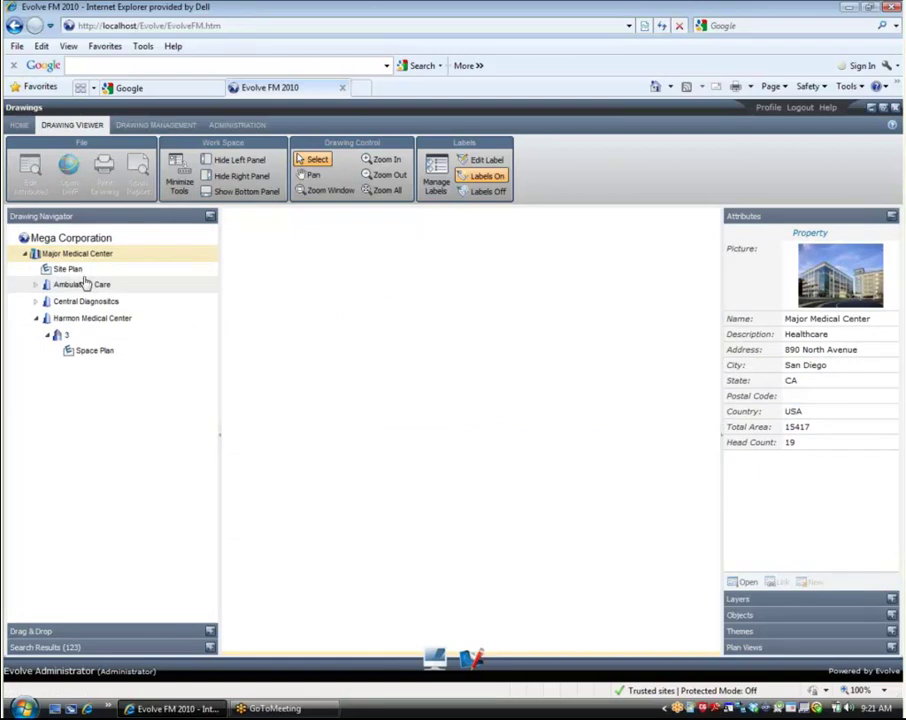
click(58, 272)
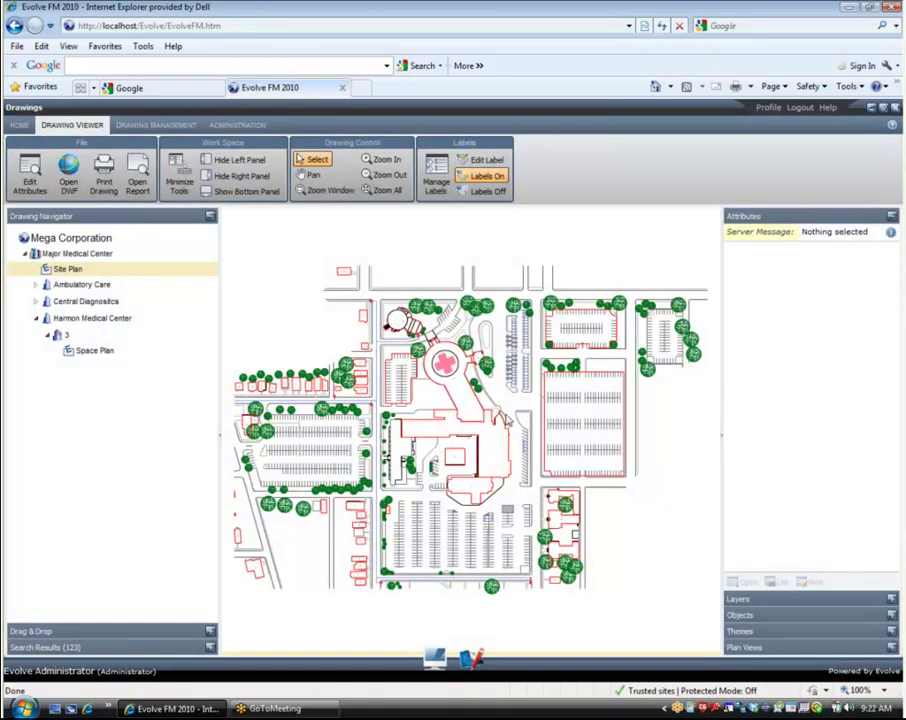
Check the Ambulatory Care building's details, then select the small unlinked object beside the road.
click(460, 385)
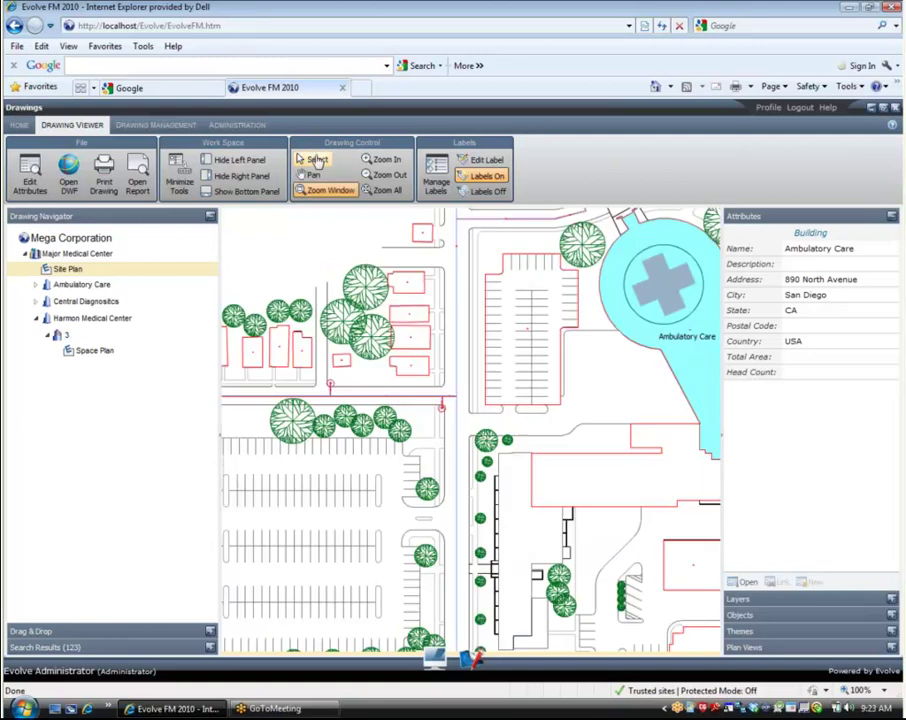
click(316, 161)
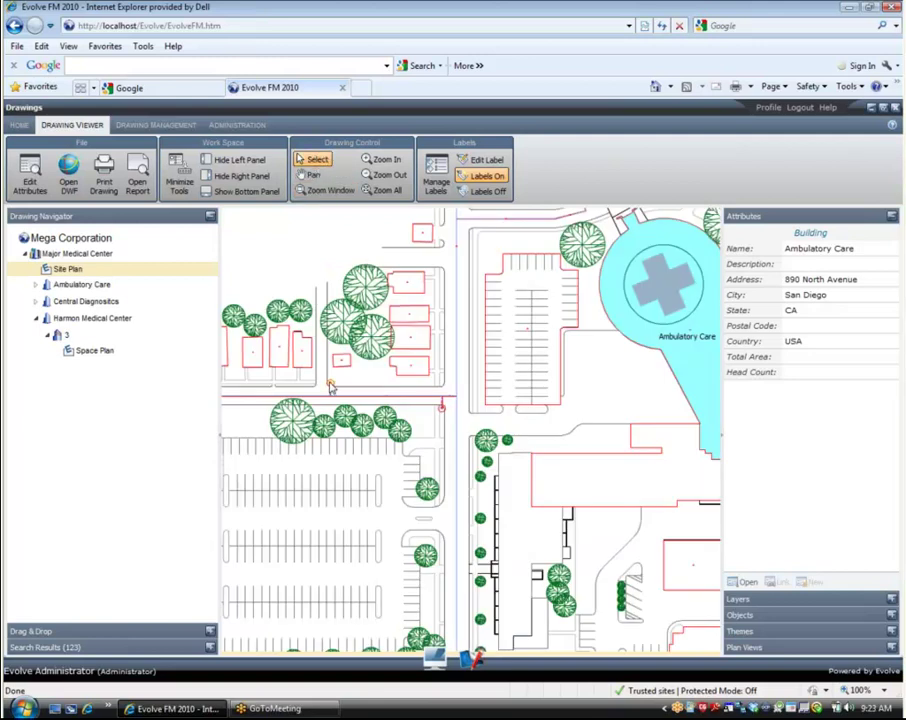
click(331, 387)
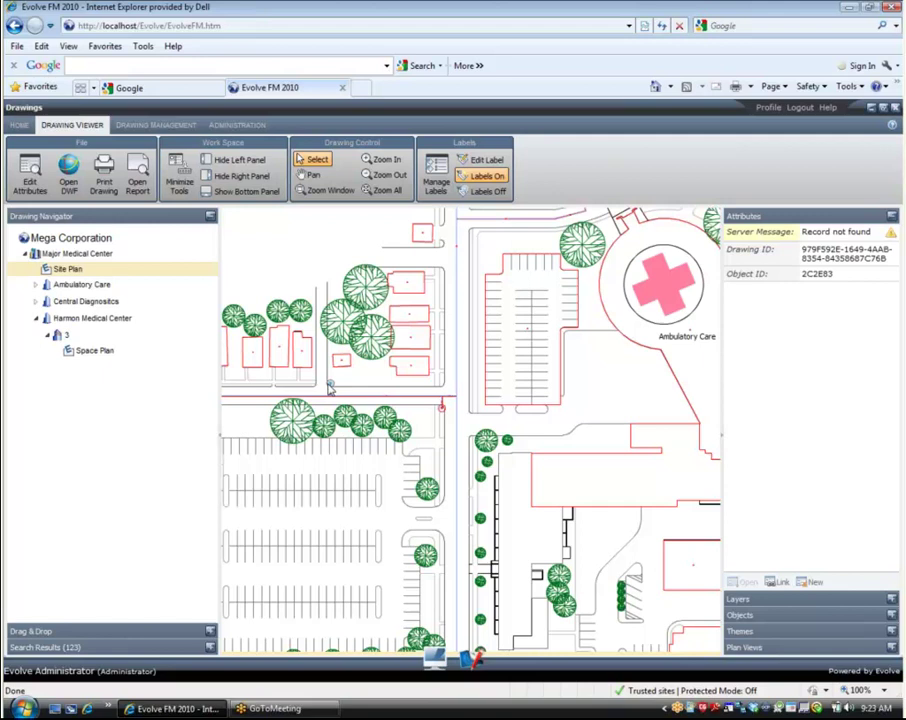
Create a new asset record for that object with Asset ID 'hydrant' and save it.
click(810, 581)
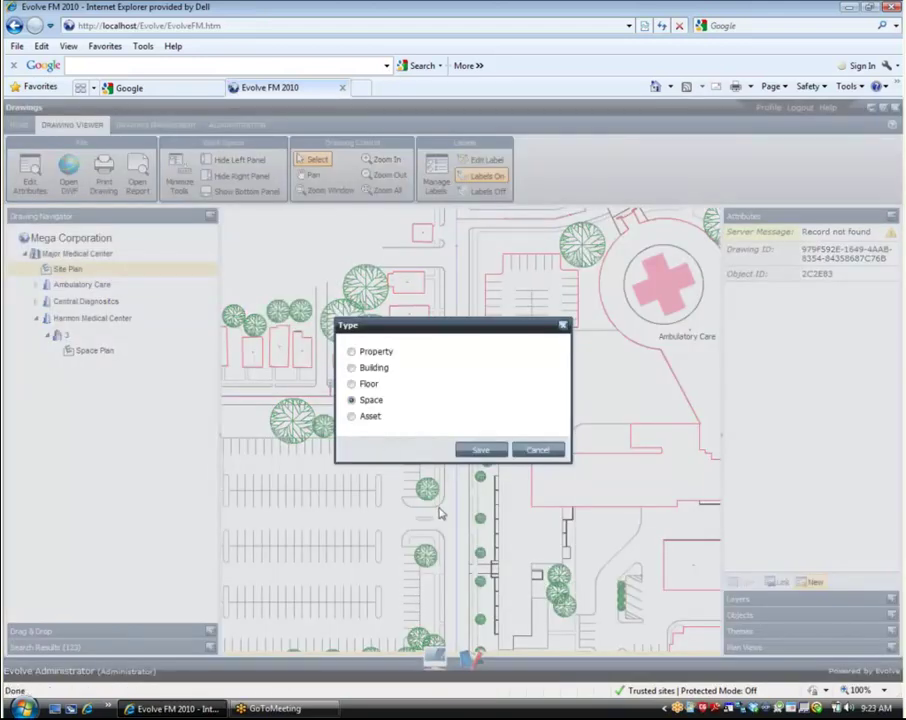
click(352, 417)
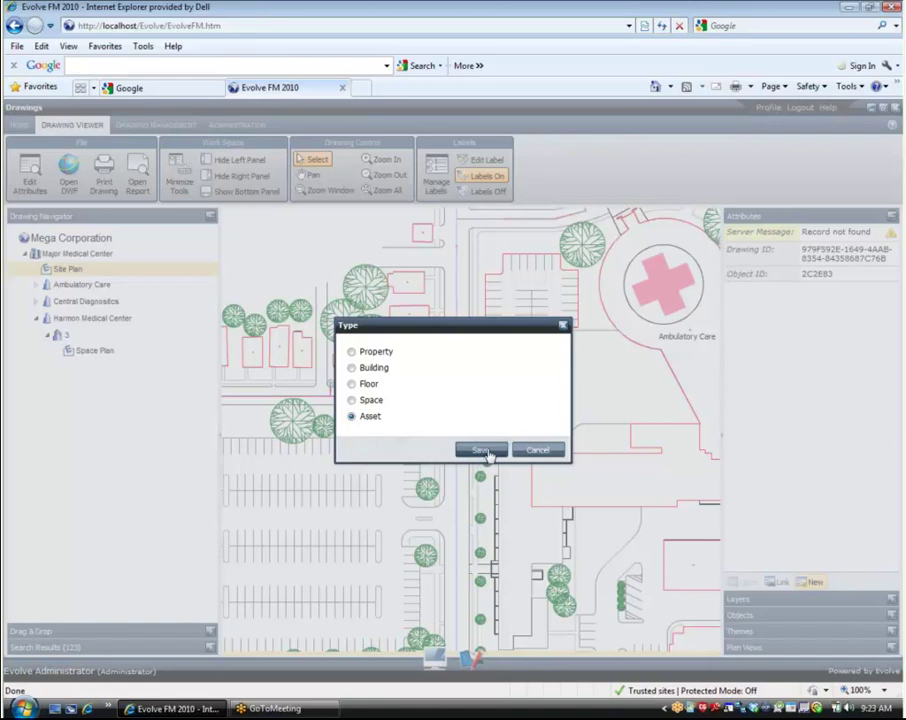
click(482, 452)
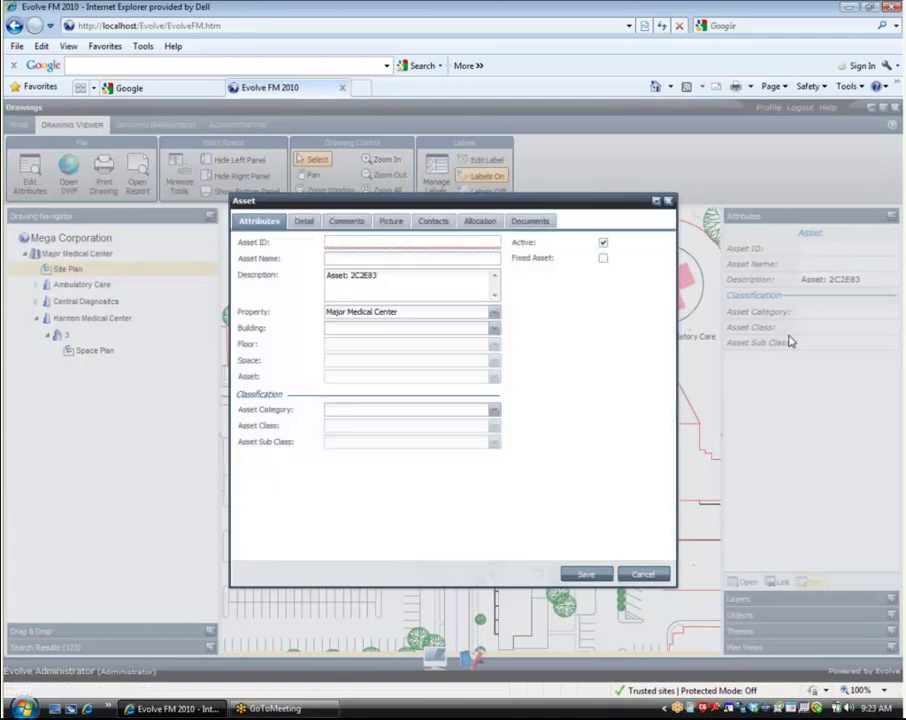
click(339, 244)
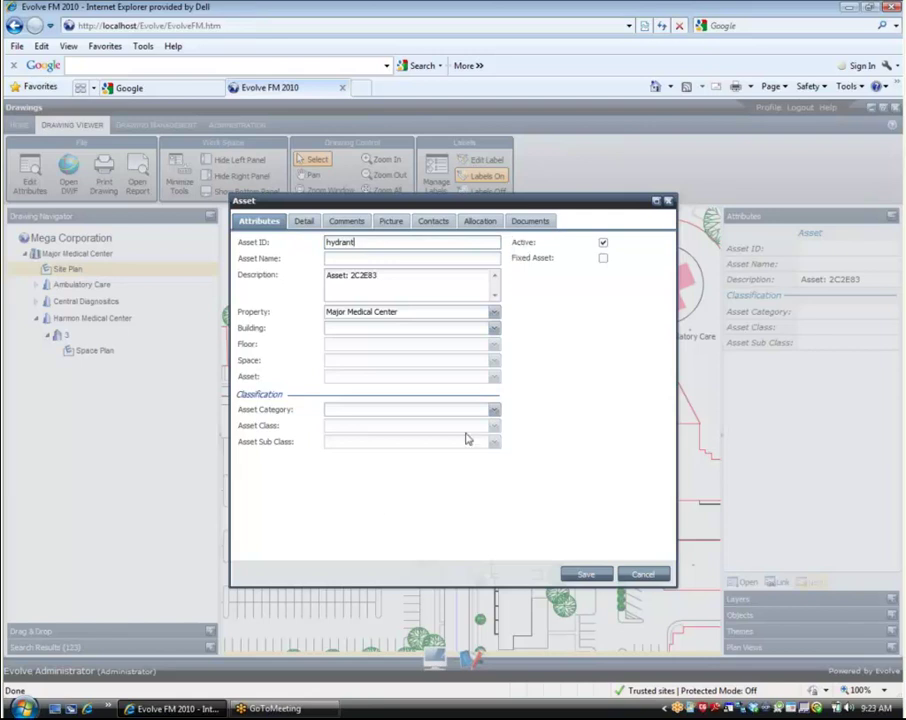
click(585, 575)
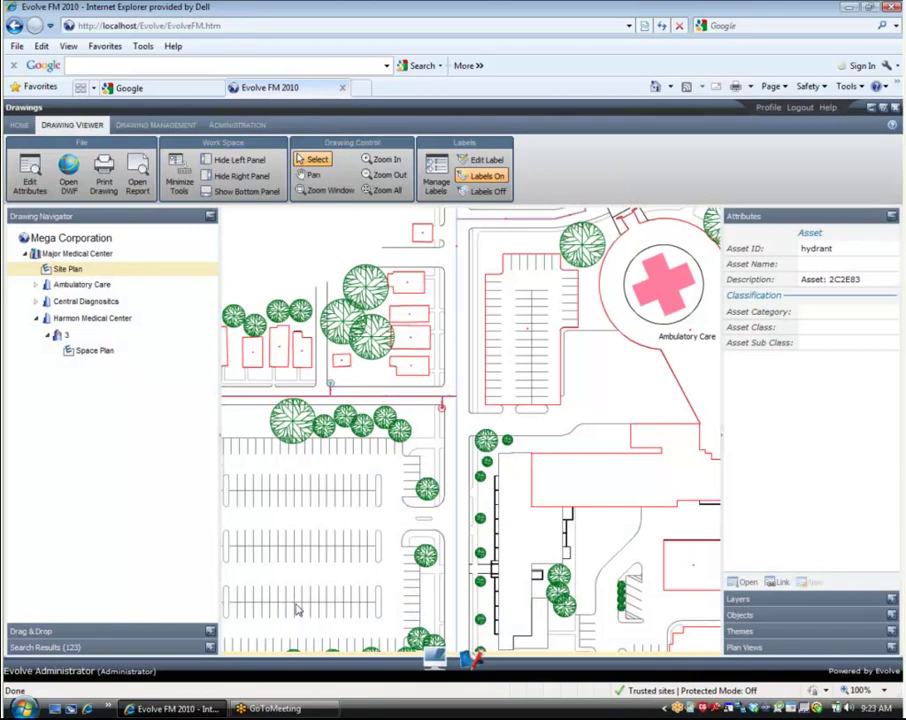
Open the floor 3 Space Plan from Layers and toggle the AXDO door layer off and on.
click(891, 599)
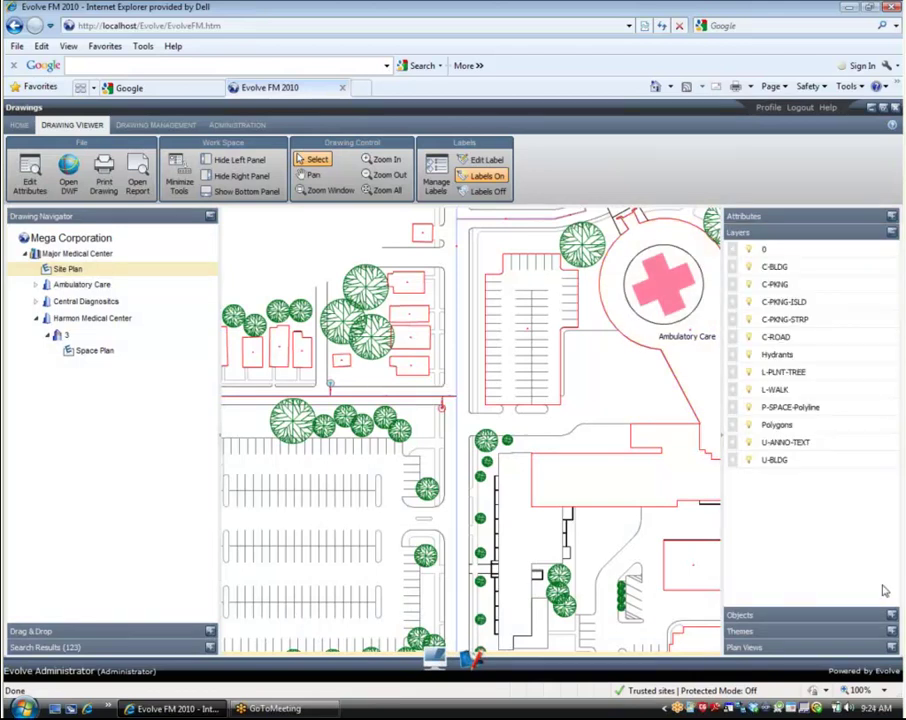
click(68, 351)
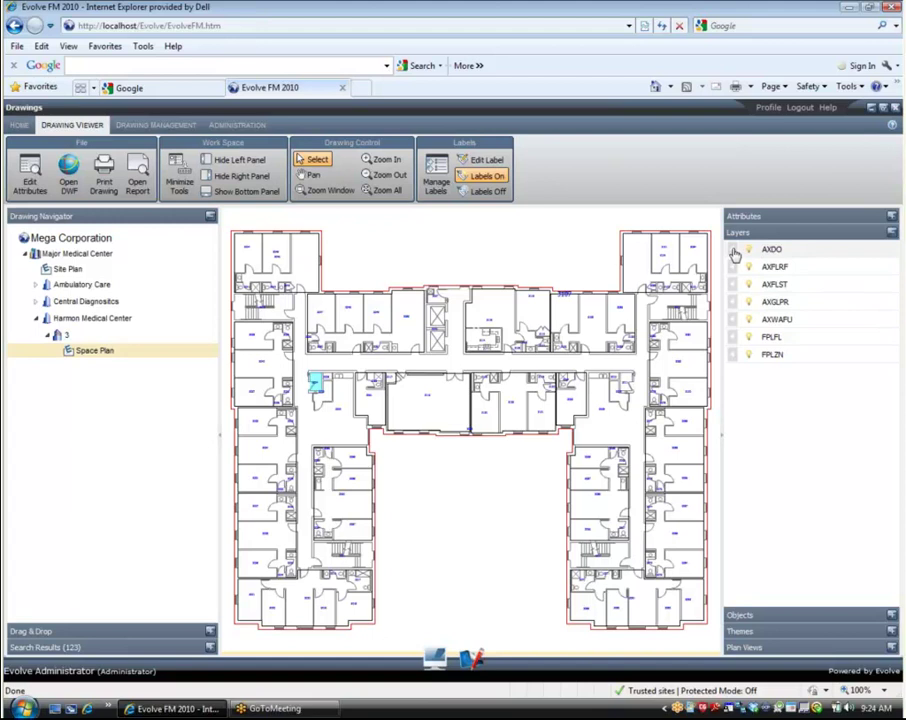
click(733, 250)
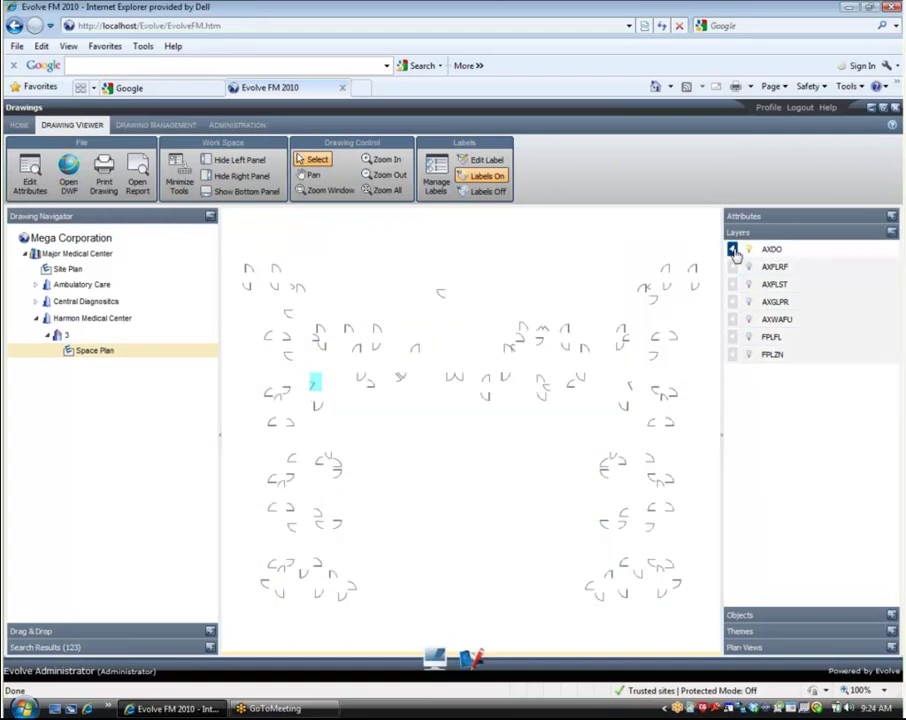
click(733, 250)
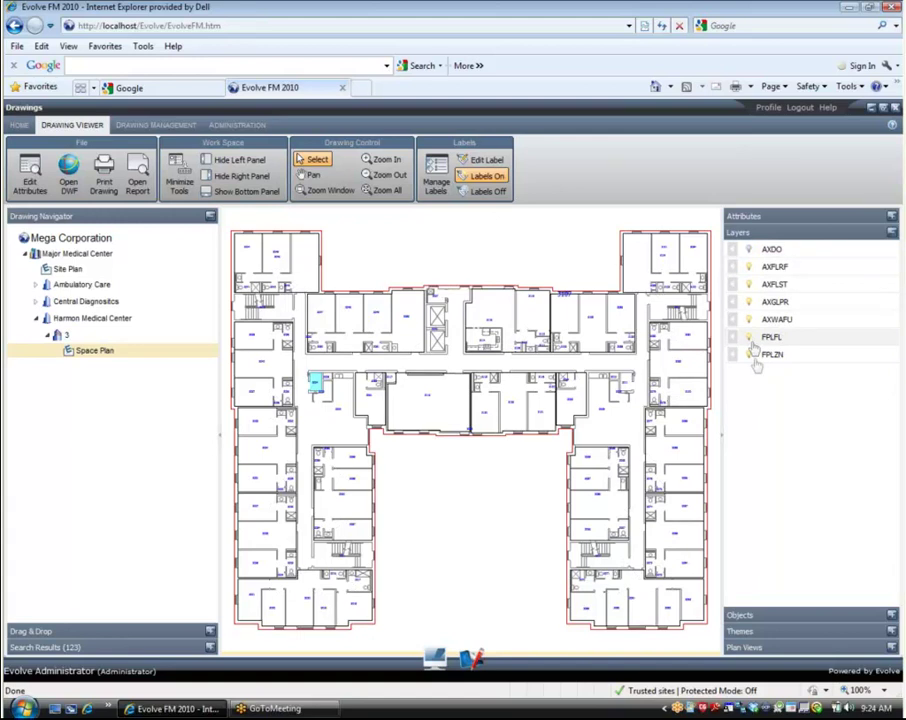
Colour the rooms with the Cost Center theme.
click(740, 631)
click(850, 280)
click(849, 365)
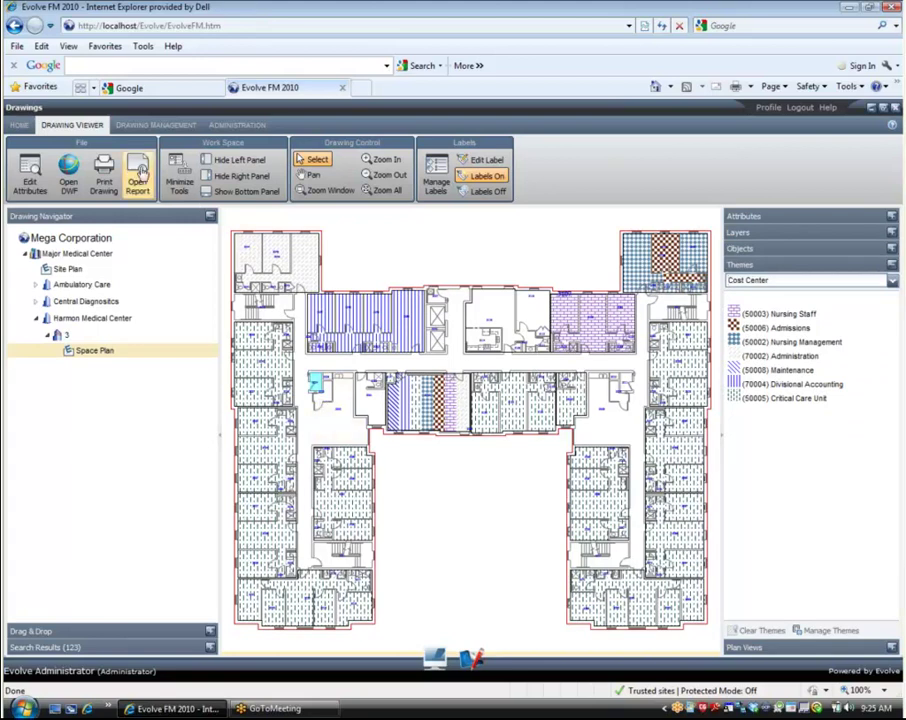
Generate a report from the Cost Center-themed floor 3 plan.
click(141, 172)
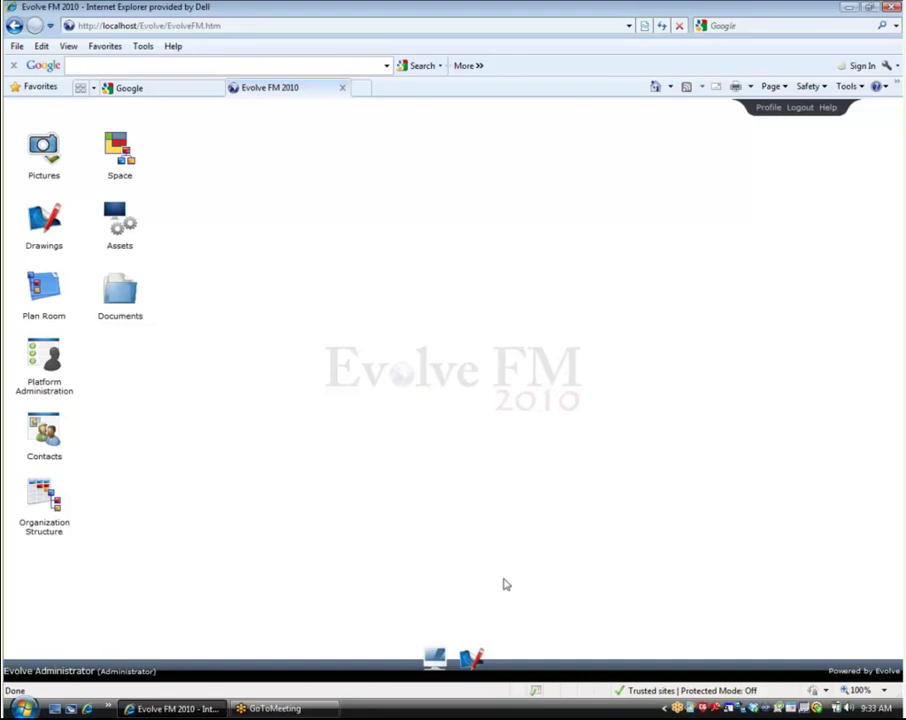
Open the Space module and the Major Medical Center property record (area 15417, capacity 58).
click(119, 150)
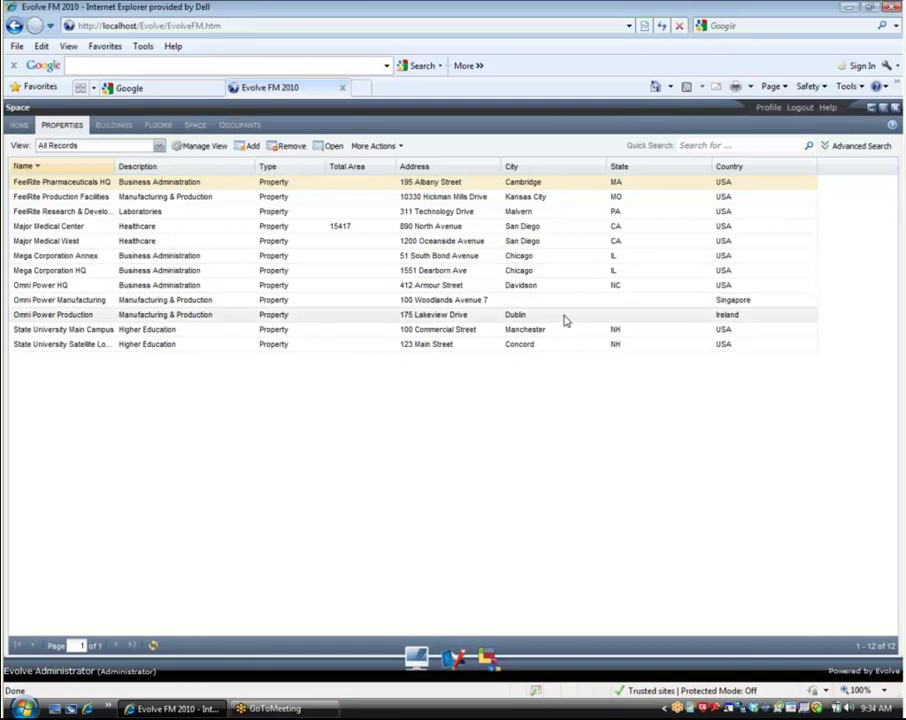
click(390, 230)
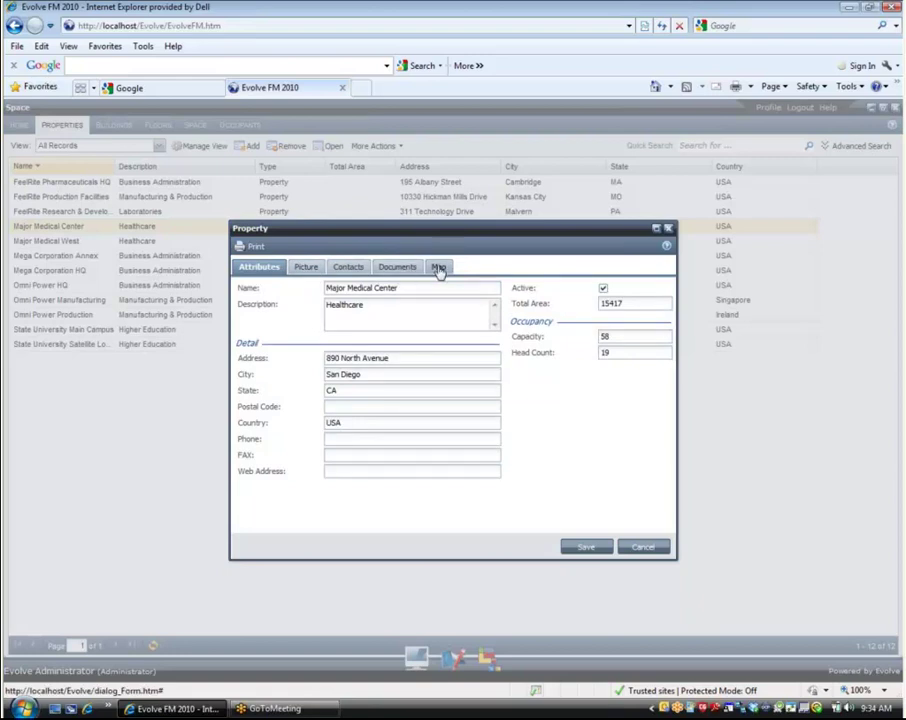
Map Major Medical Center, zoom in twice, view North Ave in street view, then close the record.
click(439, 268)
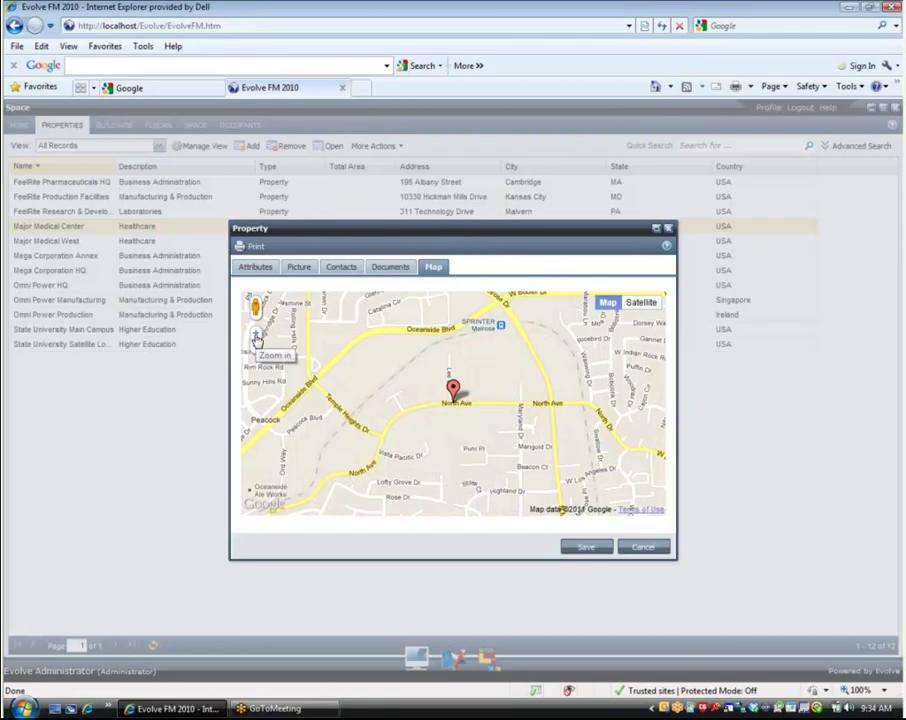
click(256, 338)
click(256, 338)
drag(255, 307, 431, 395)
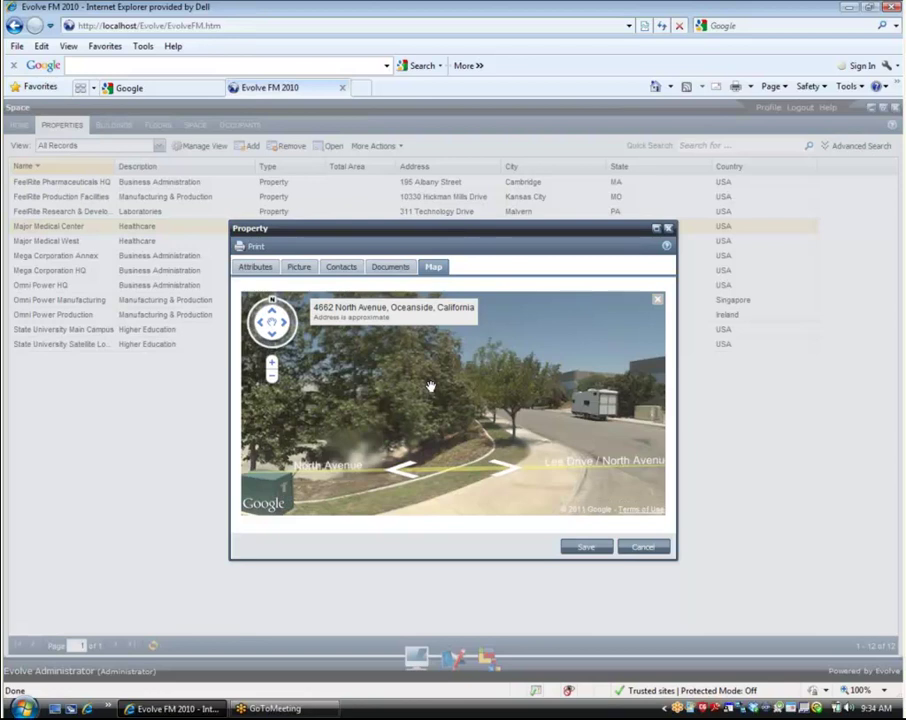
click(586, 547)
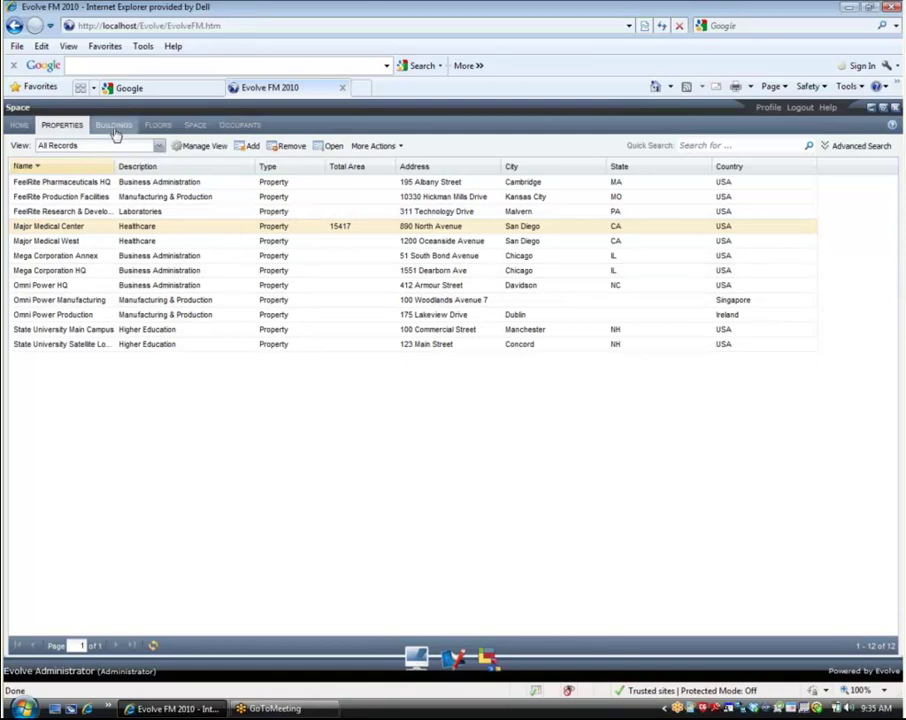
Go from Buildings to the list of all 224 spaces, closing room 1005's record unsaved.
click(115, 128)
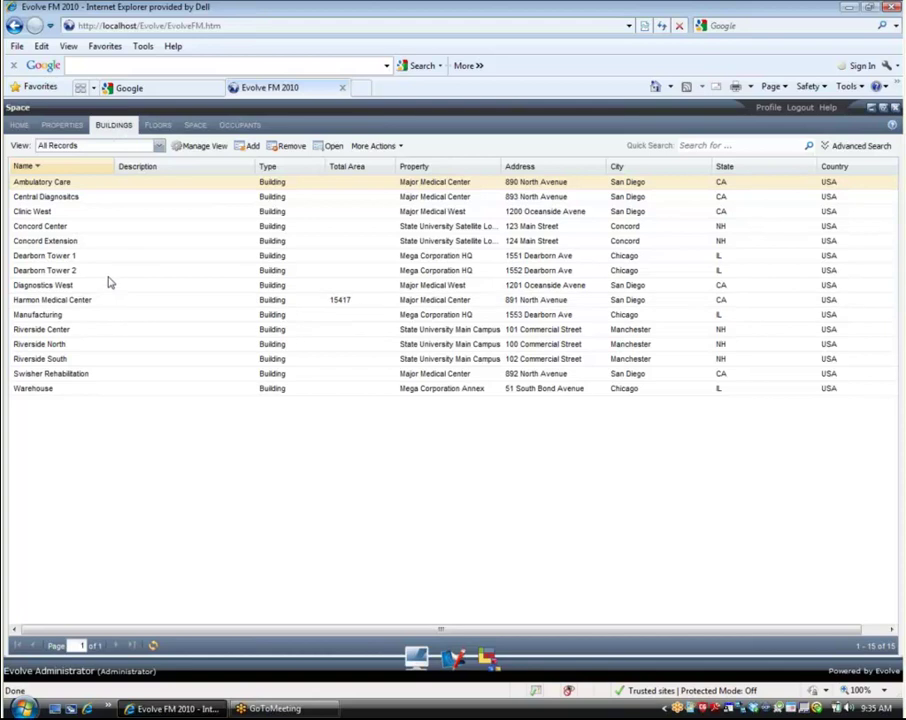
click(195, 125)
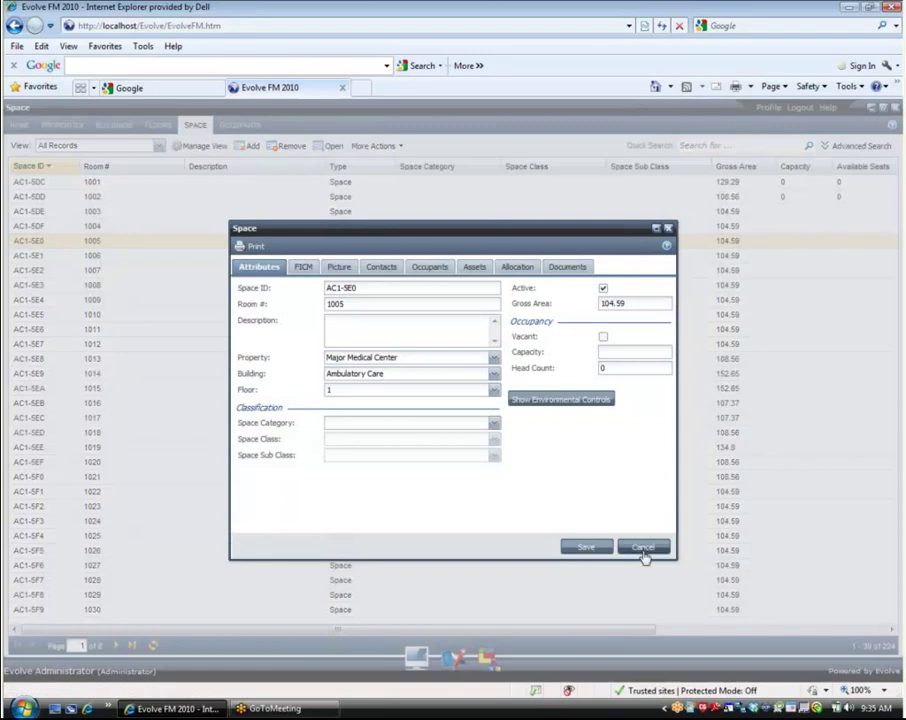
click(644, 548)
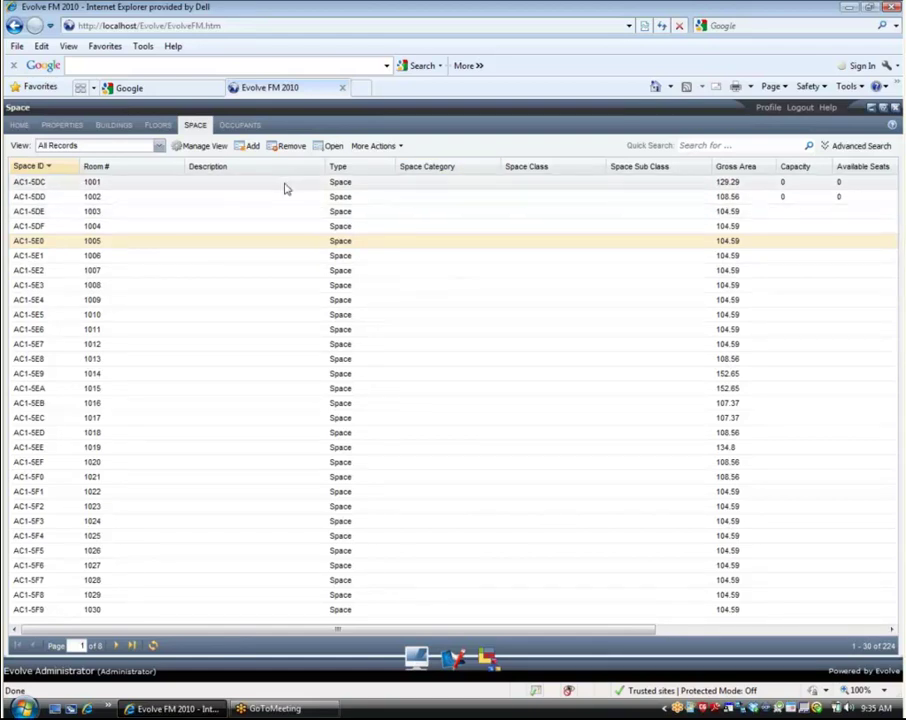
Hide the Space ID, Space Category, Space Class and Space Sub Class columns.
click(73, 166)
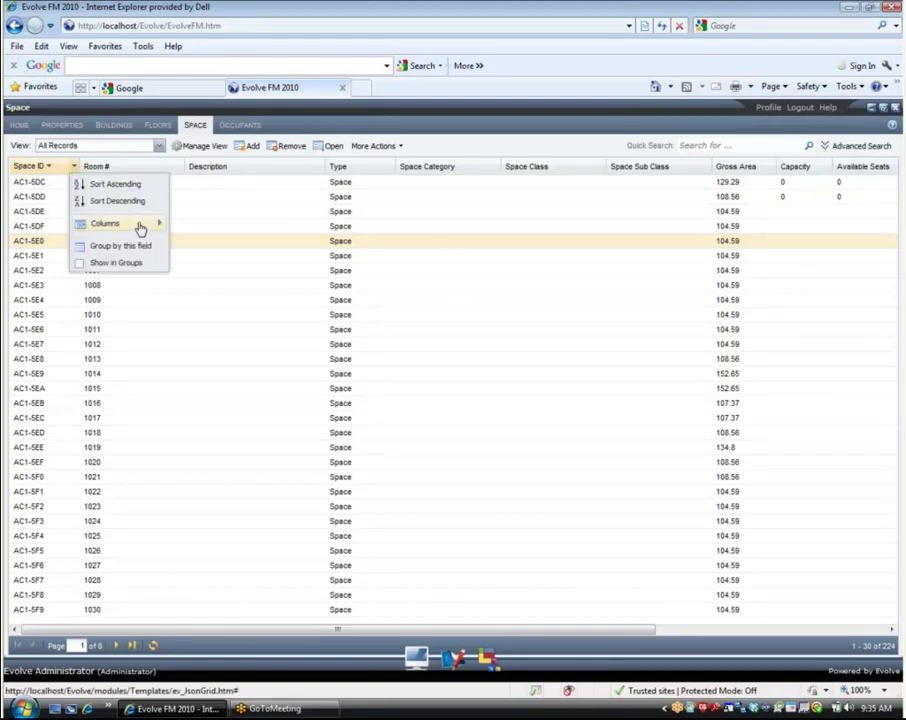
mouse_move(107, 224)
click(178, 228)
mouse_move(157, 228)
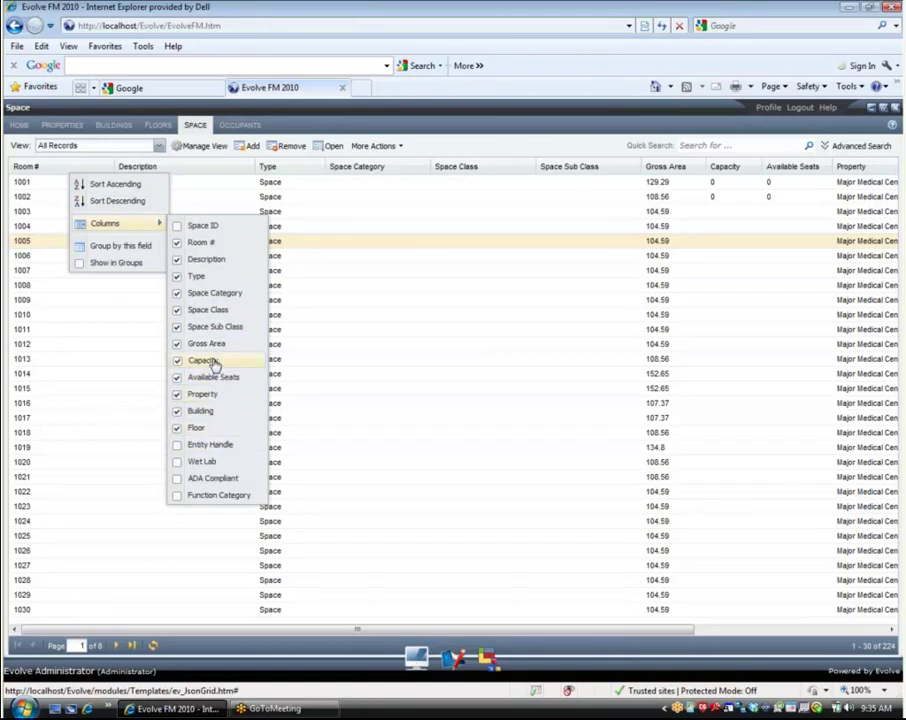
click(178, 294)
click(178, 310)
click(178, 327)
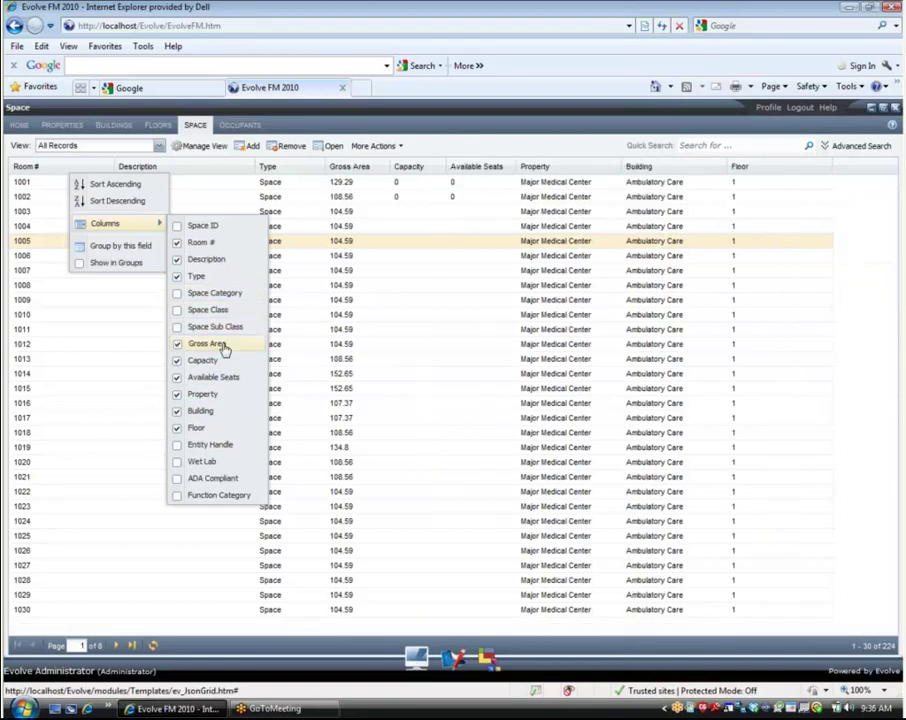
click(449, 316)
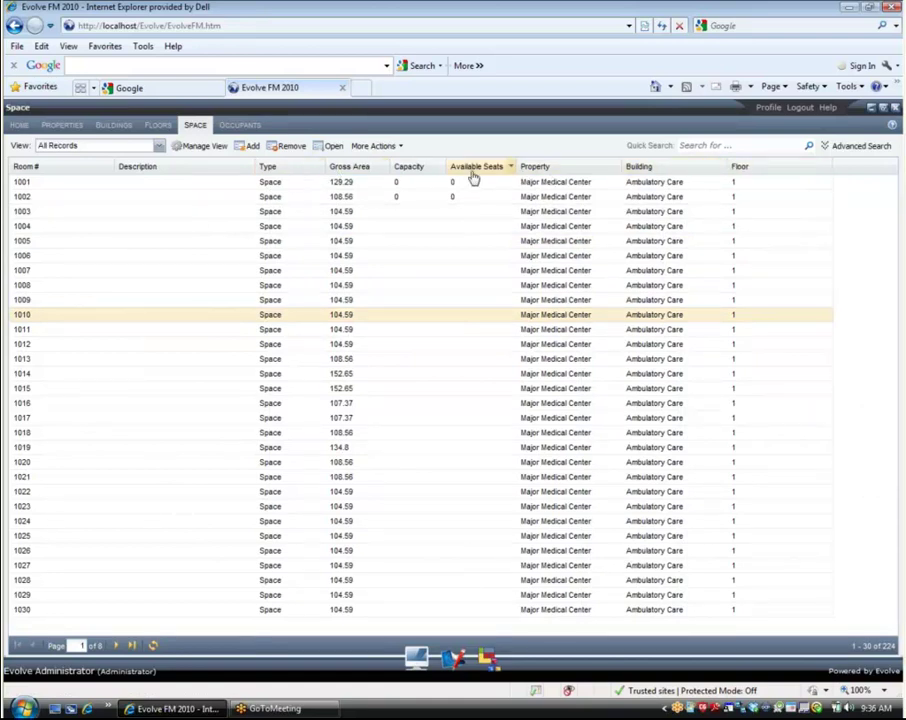
Move Available Seats right after Room # and save the layout as view 'my view'.
drag(484, 172, 154, 190)
click(203, 145)
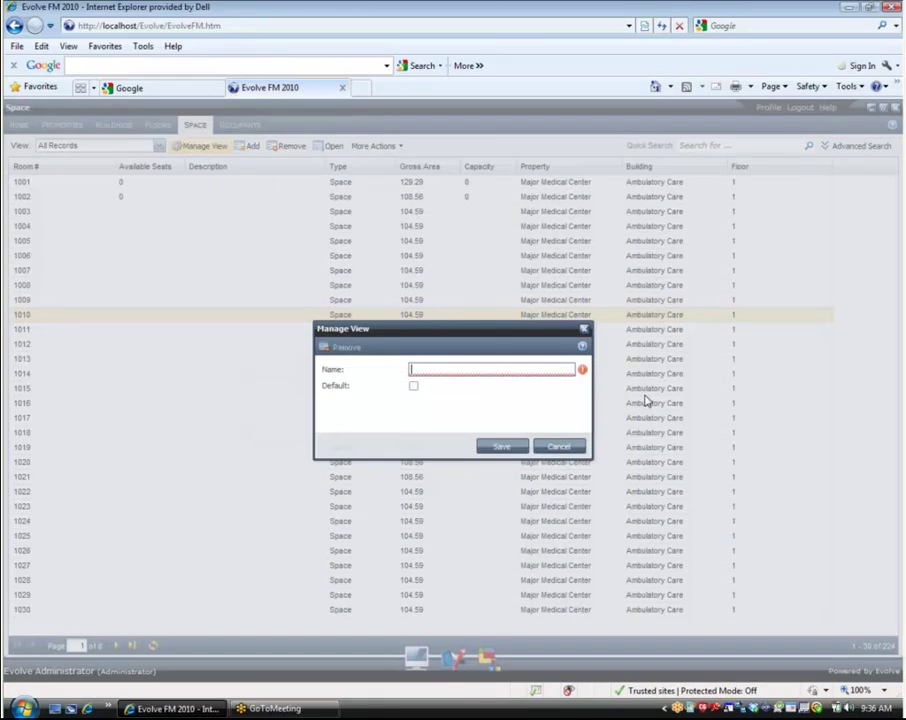
text(my view)
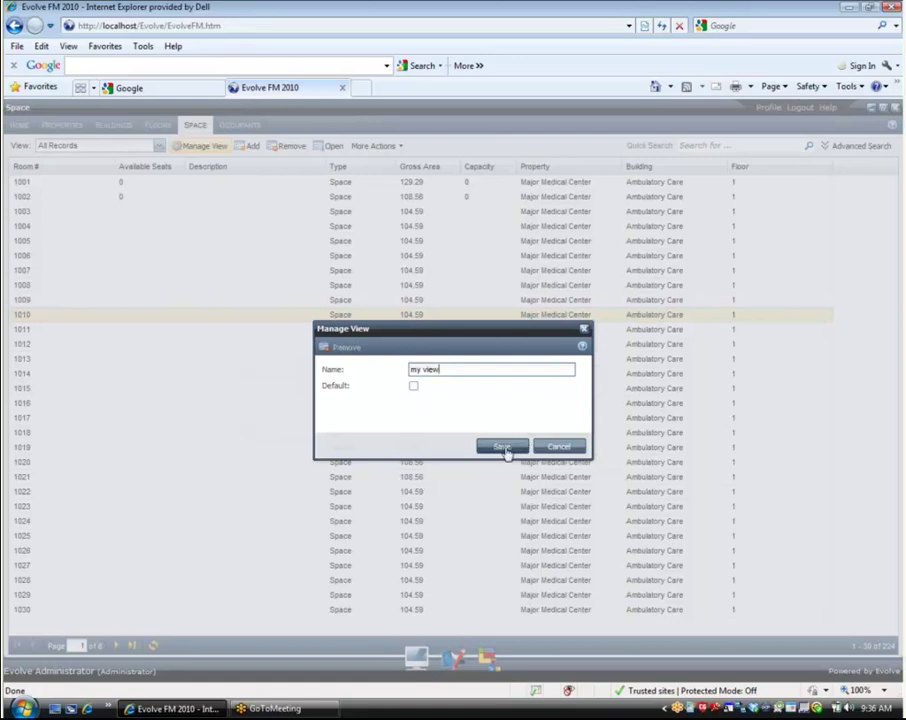
click(502, 446)
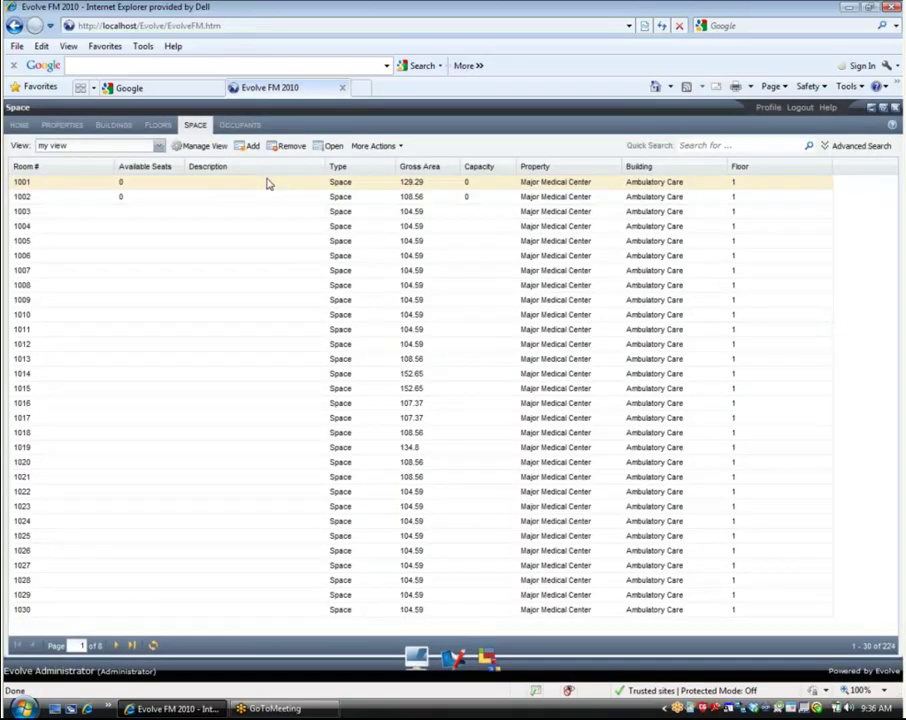
click(248, 146)
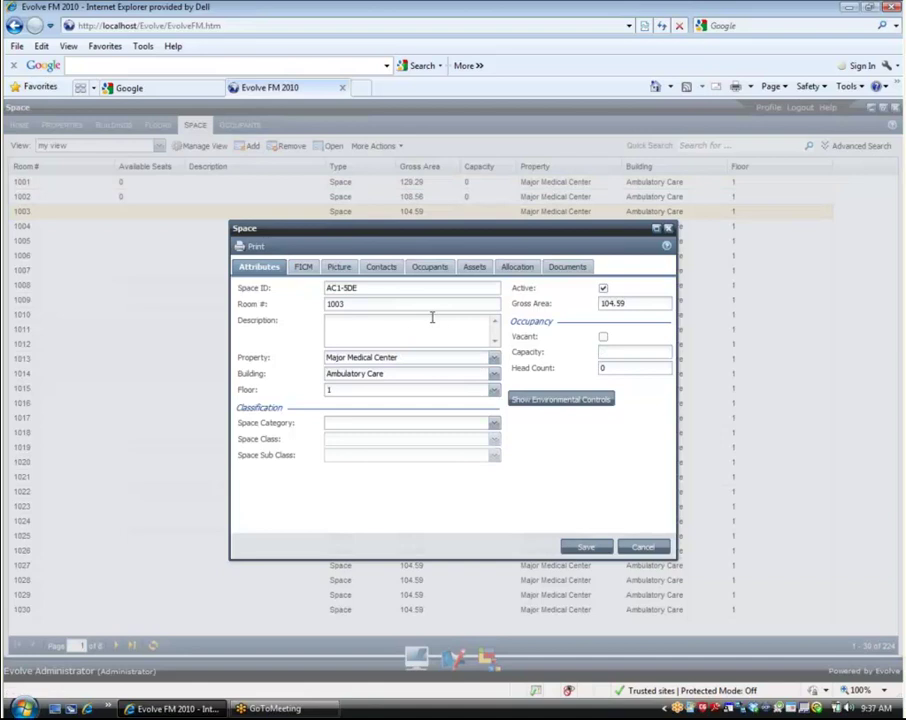
click(572, 402)
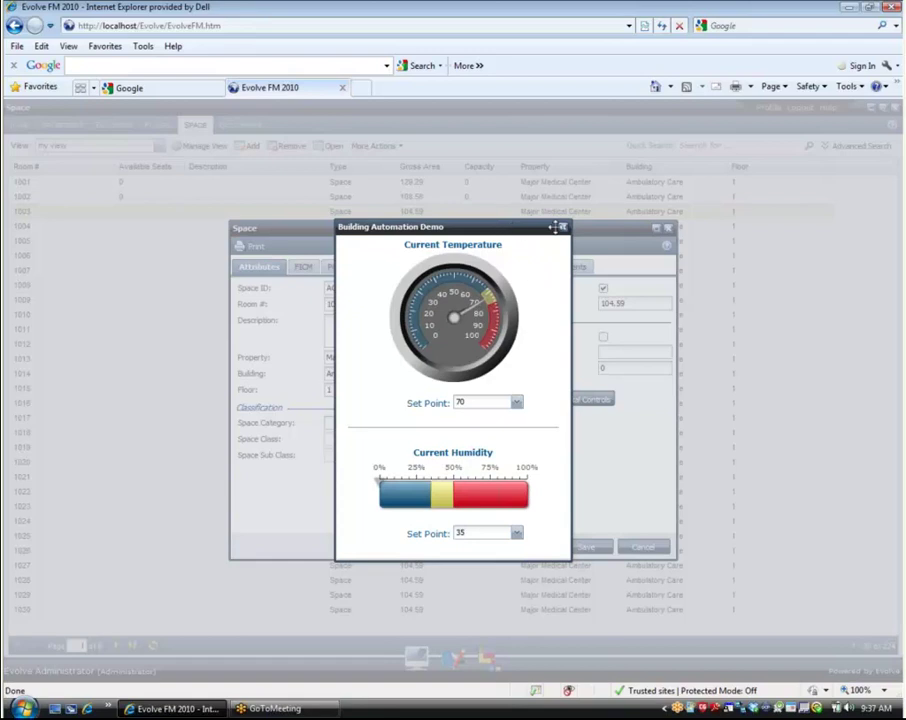
mouse_move(510, 230)
mouse_down()
mouse_move(695, 209)
mouse_move(757, 157)
mouse_up()
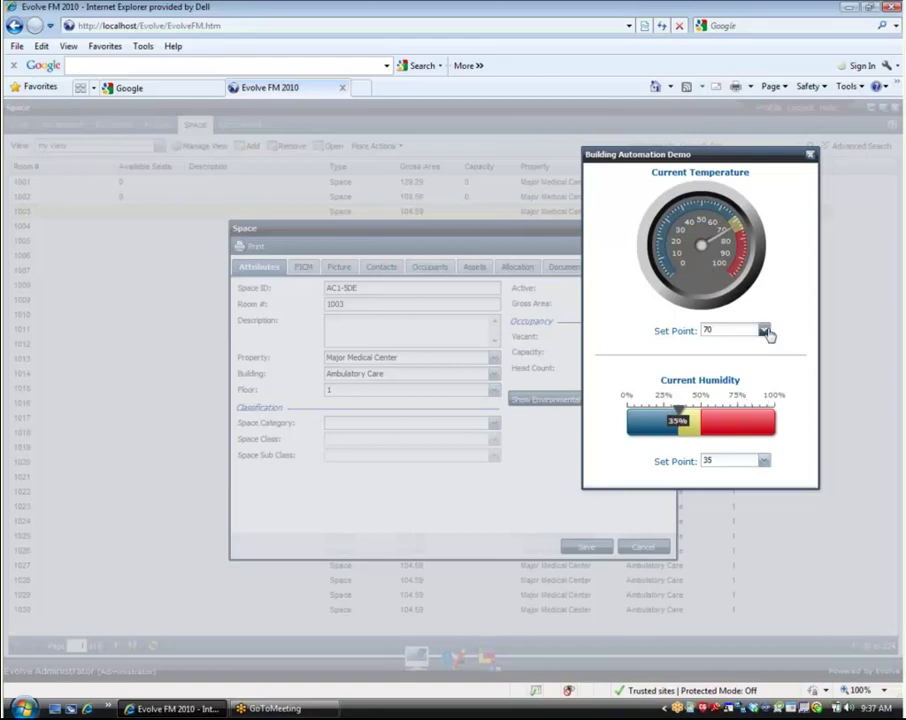
click(764, 331)
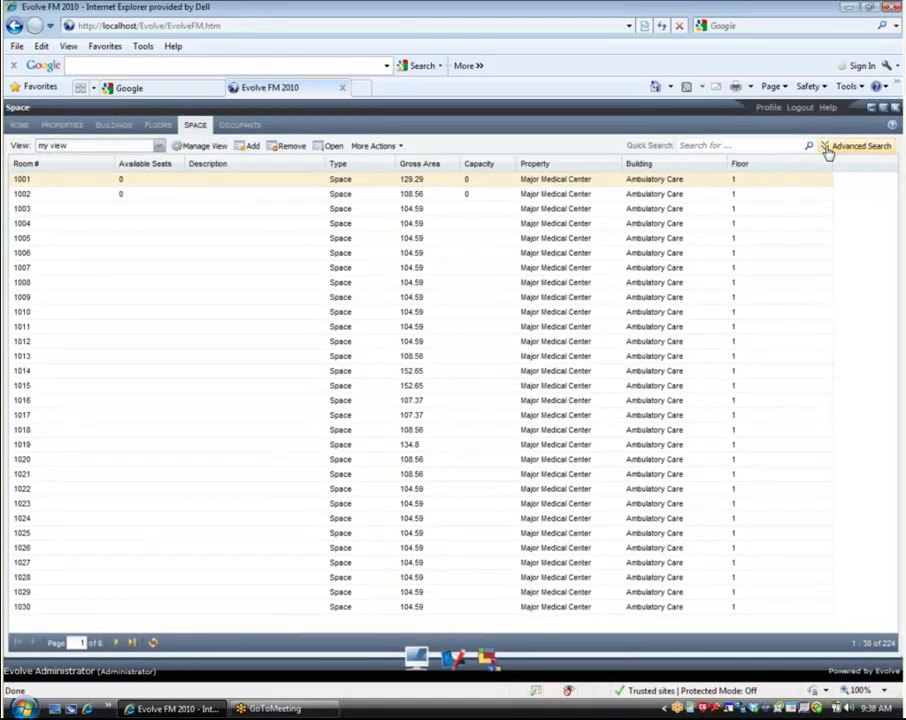
Use Advanced Search to filter spaces by Building = Harmon Medical Center, listing 123 rooms.
click(830, 146)
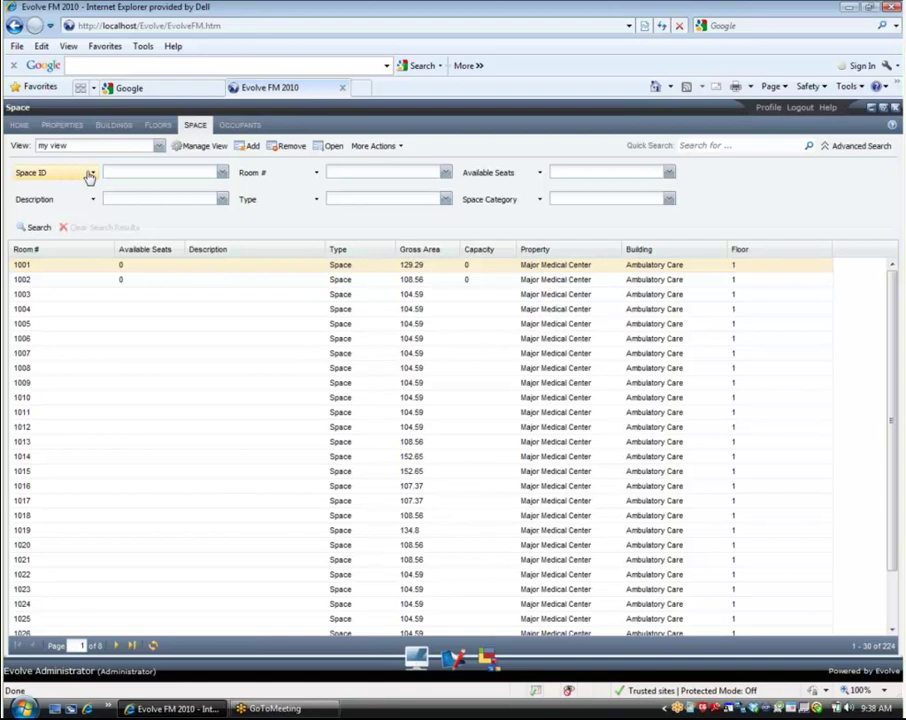
click(94, 173)
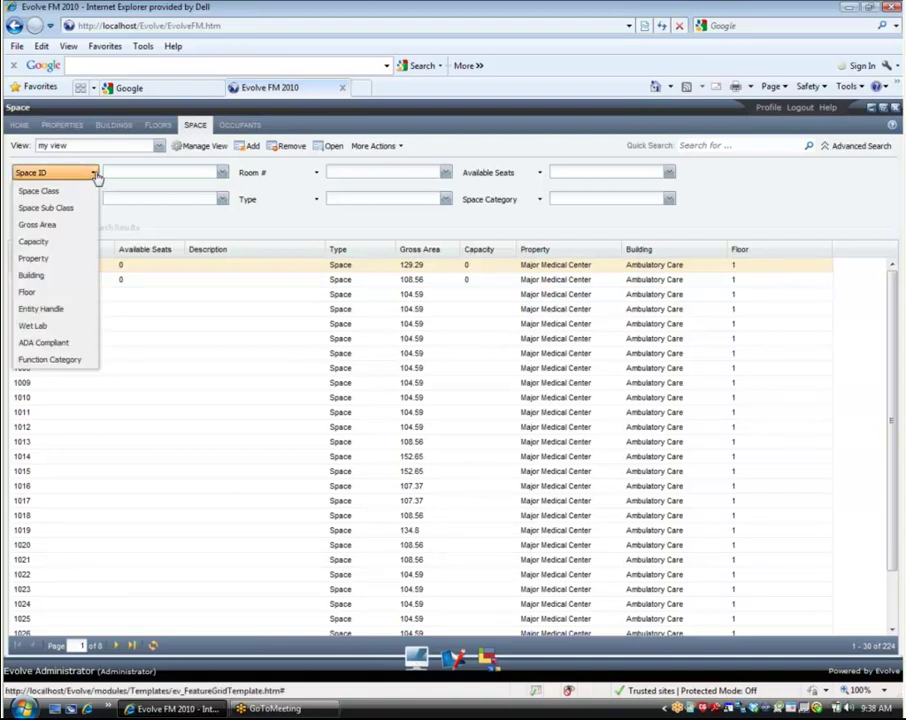
click(56, 276)
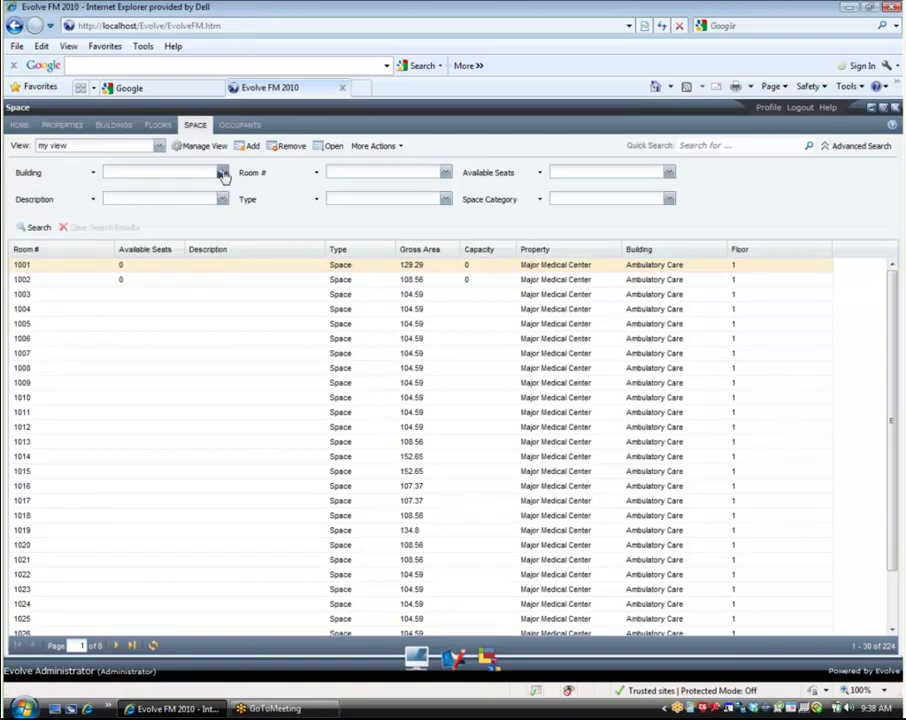
click(223, 175)
click(204, 198)
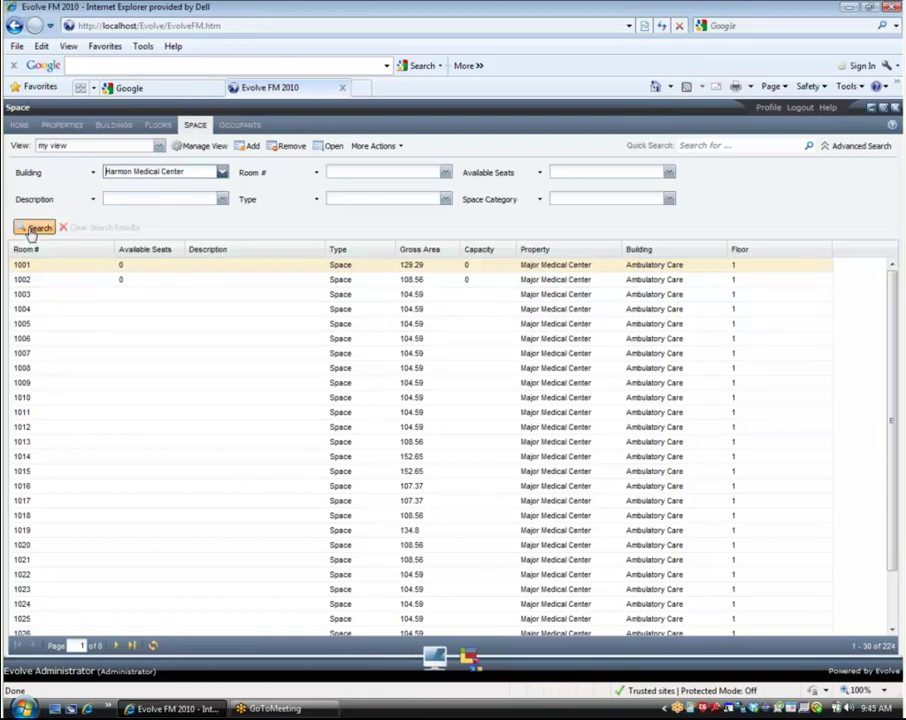
click(33, 228)
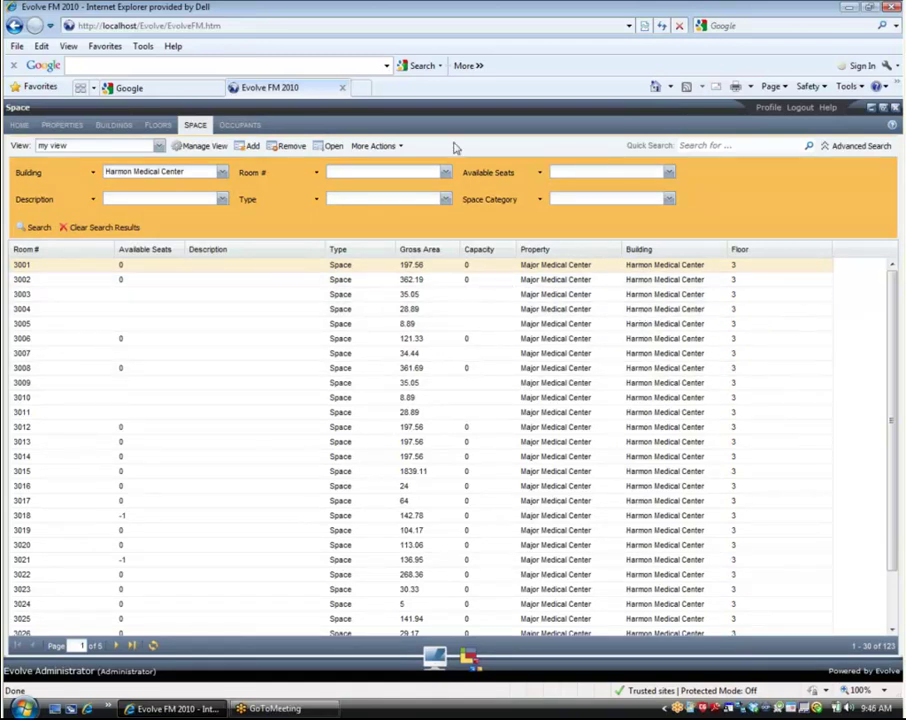
Export the filtered space list to Space-1-9-47-55 AM.xls and open it.
click(402, 148)
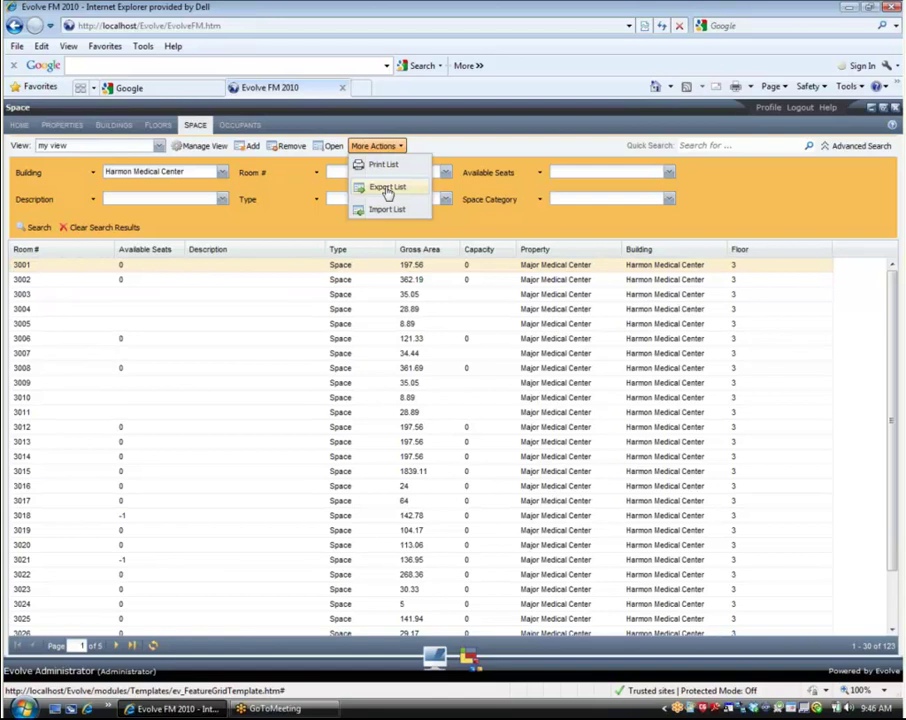
click(388, 189)
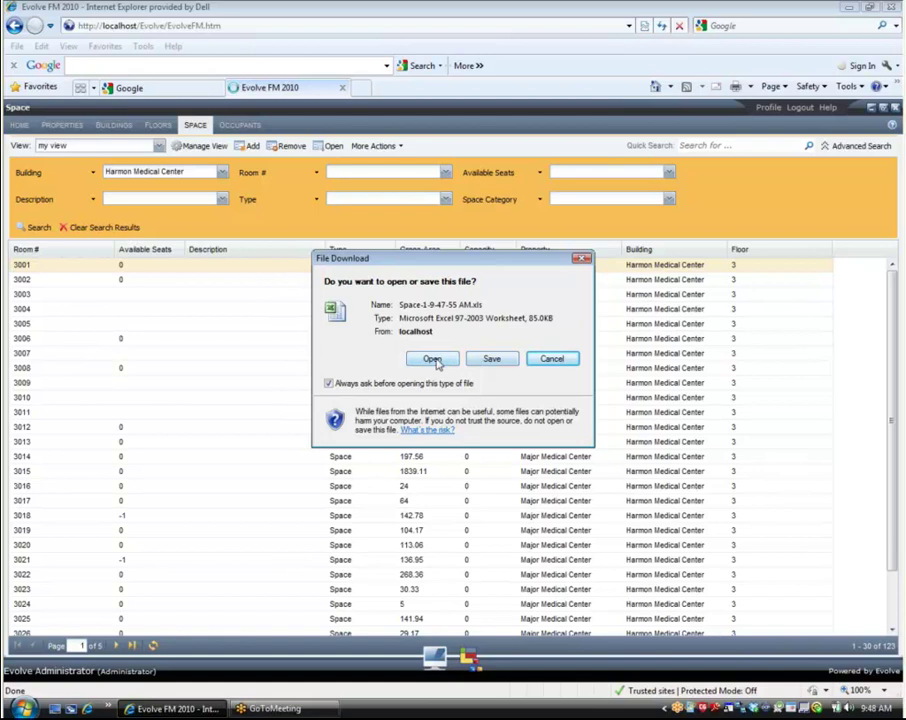
click(431, 360)
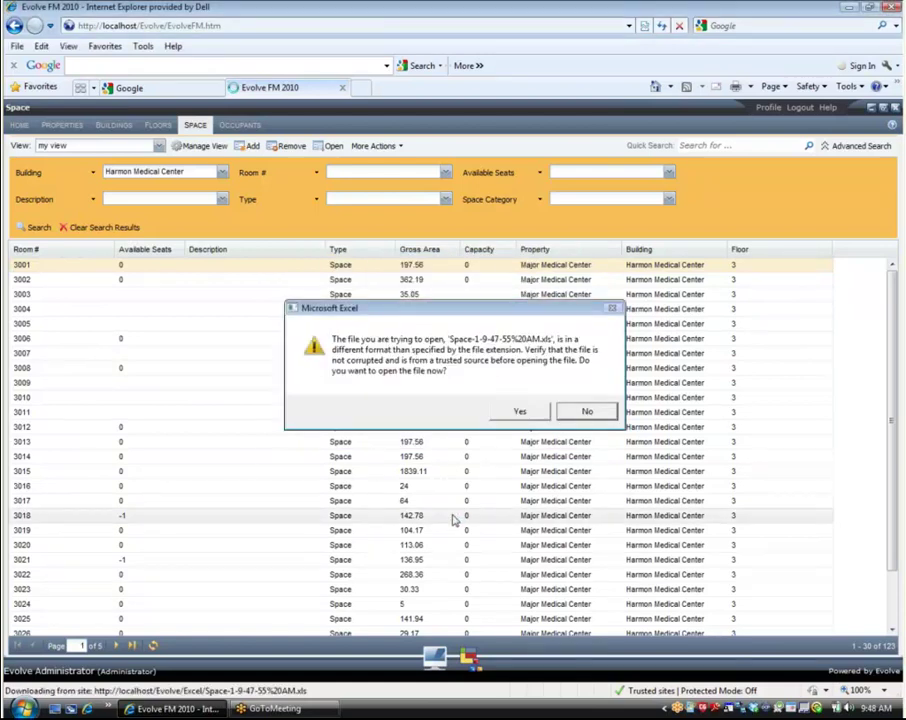
Accept the Excel format warning to open the exported space list read-only.
click(519, 413)
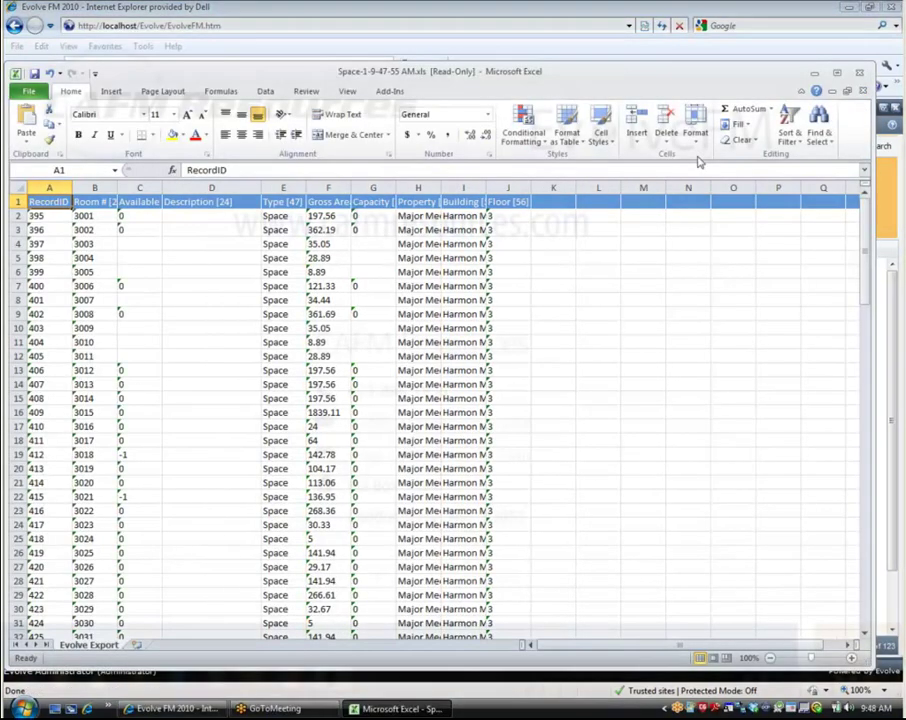